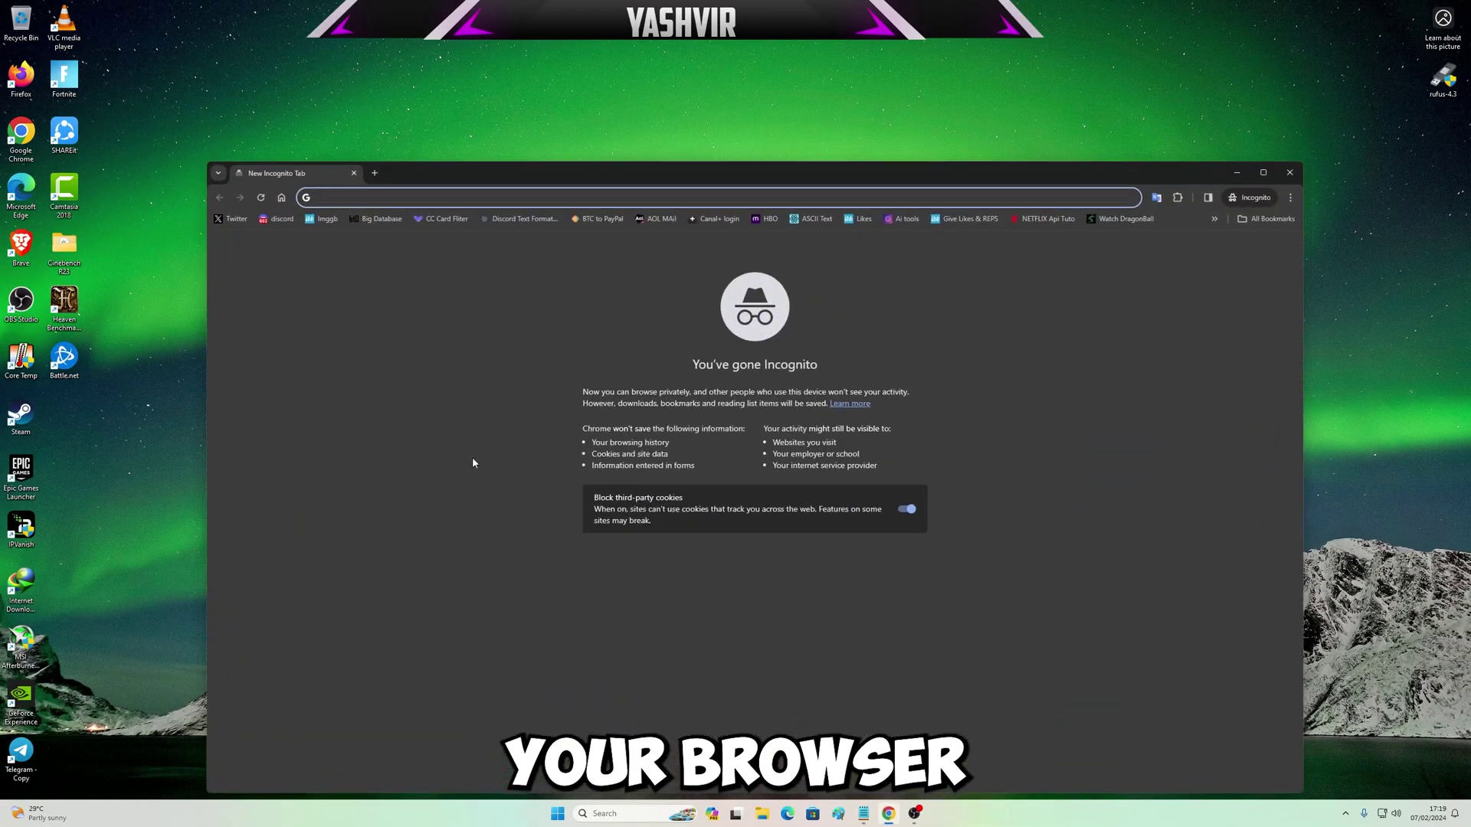
type("call of duty")
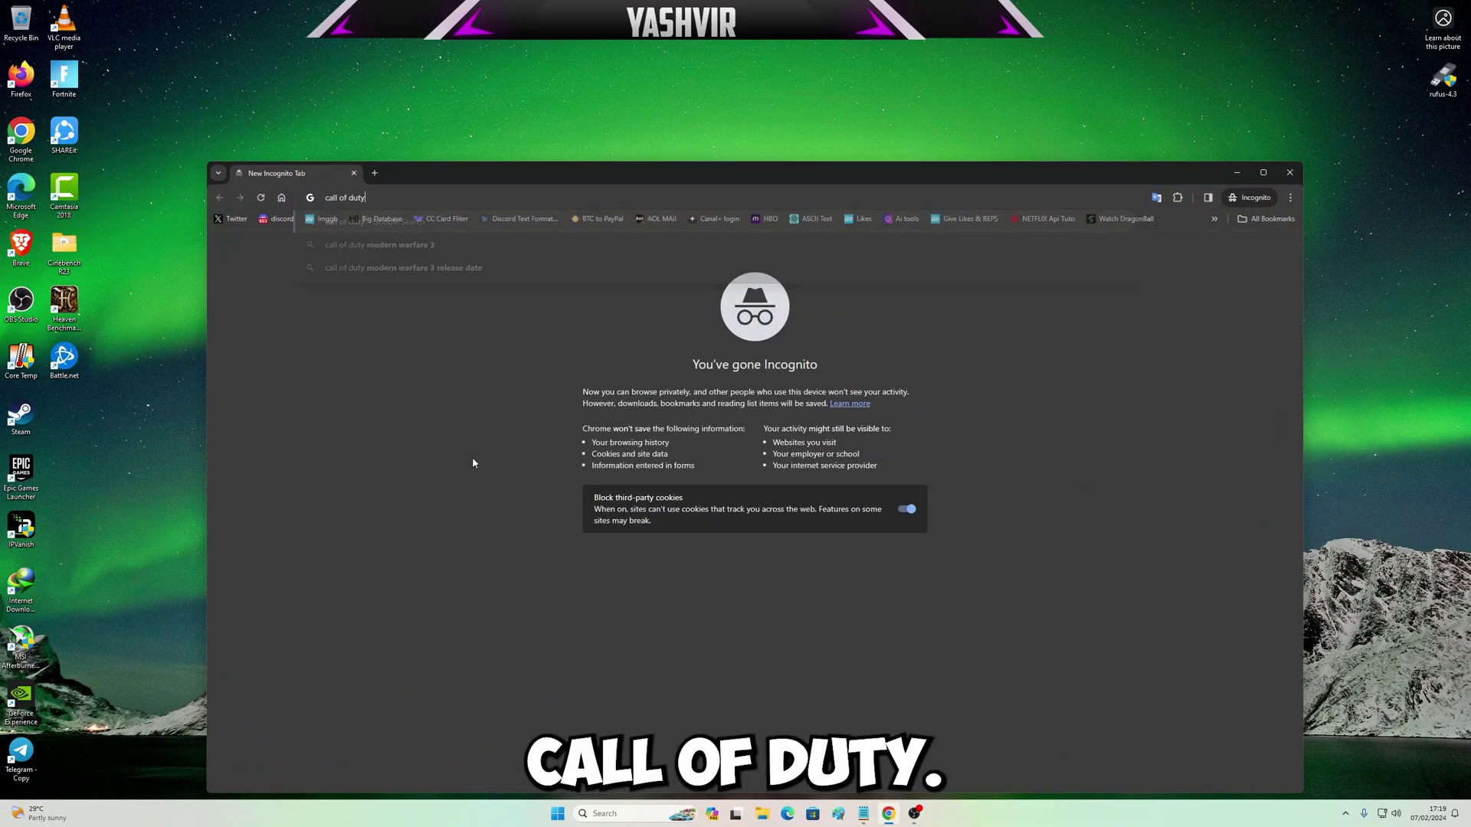
Run the Google search for 'call of duty' and move the Chrome window higher
key("Return")
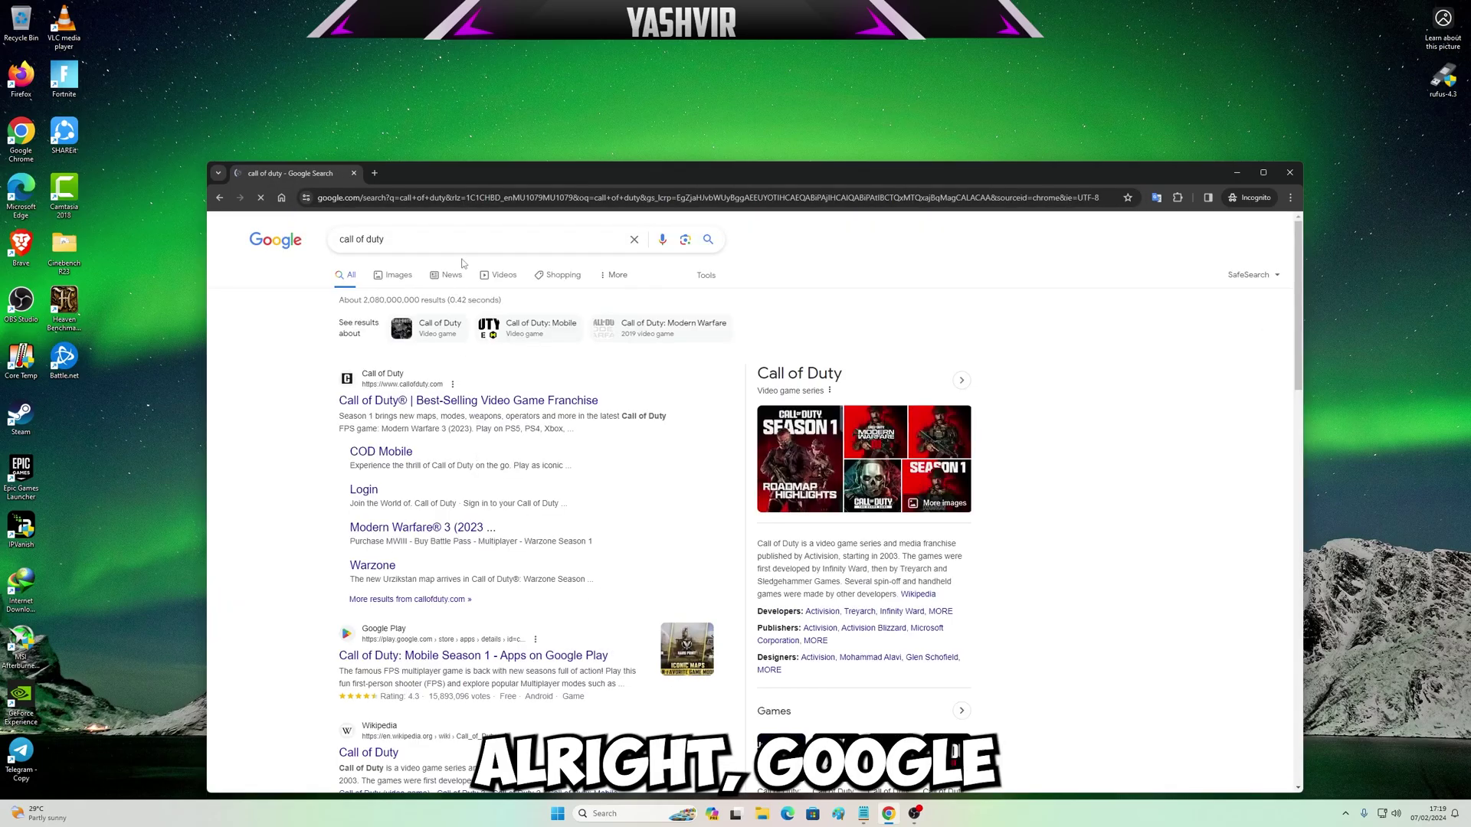
left_click_drag(509, 173, 496, 97)
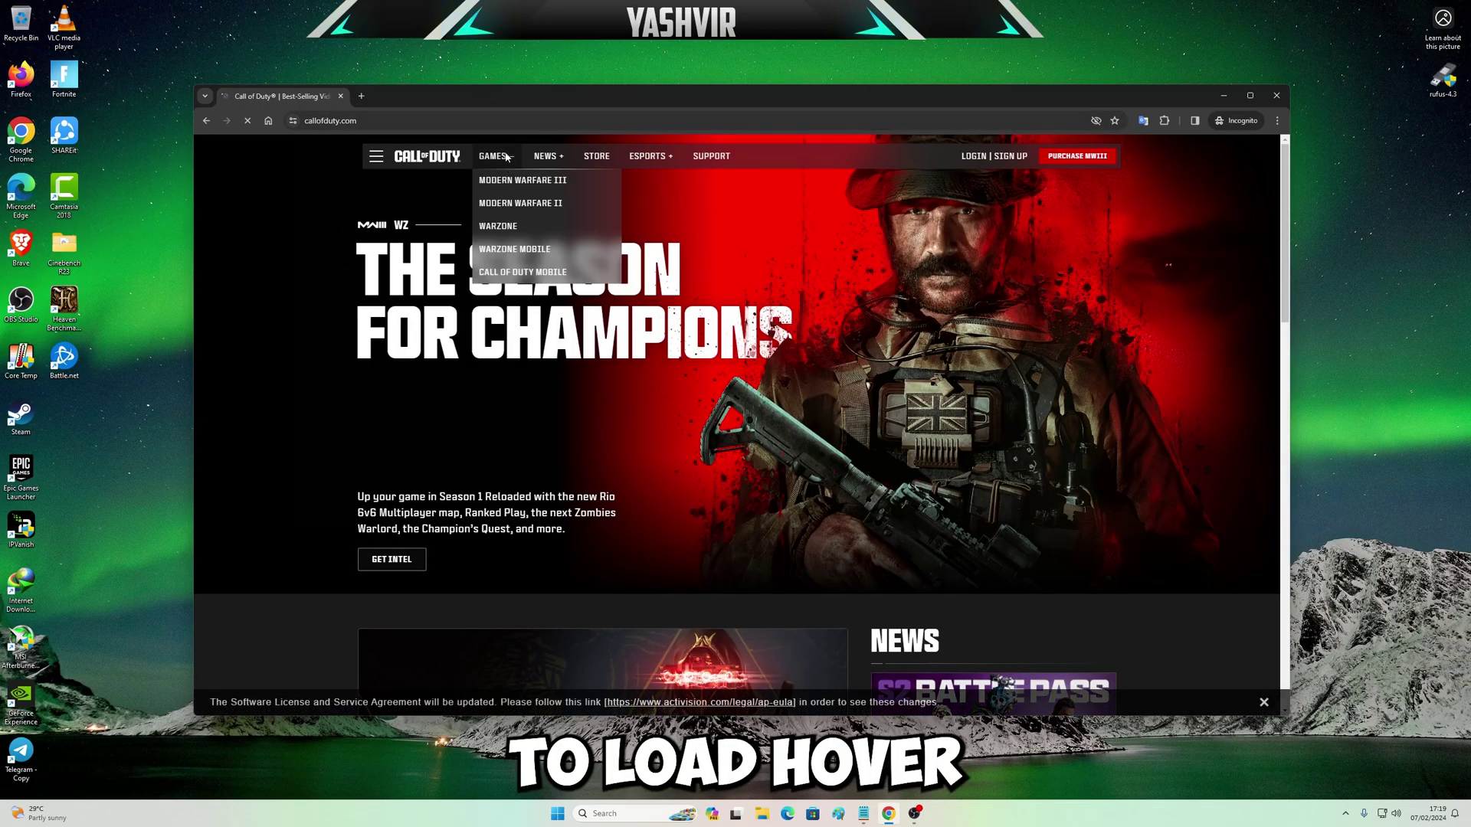
mouse_move(493, 155)
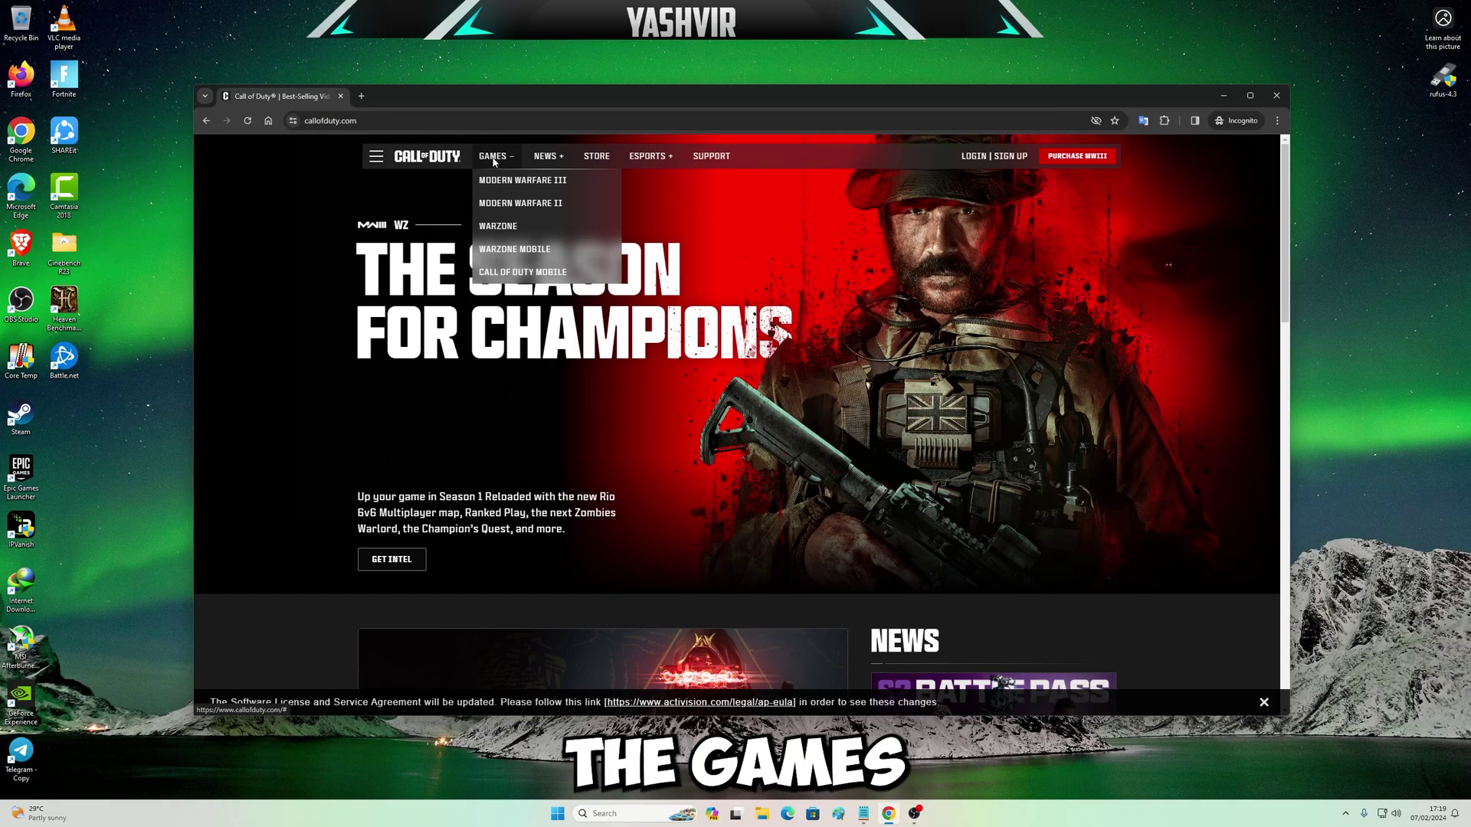
Open the Warzone page and choose the Battle.net option under Play Free Now
left_click(507, 228)
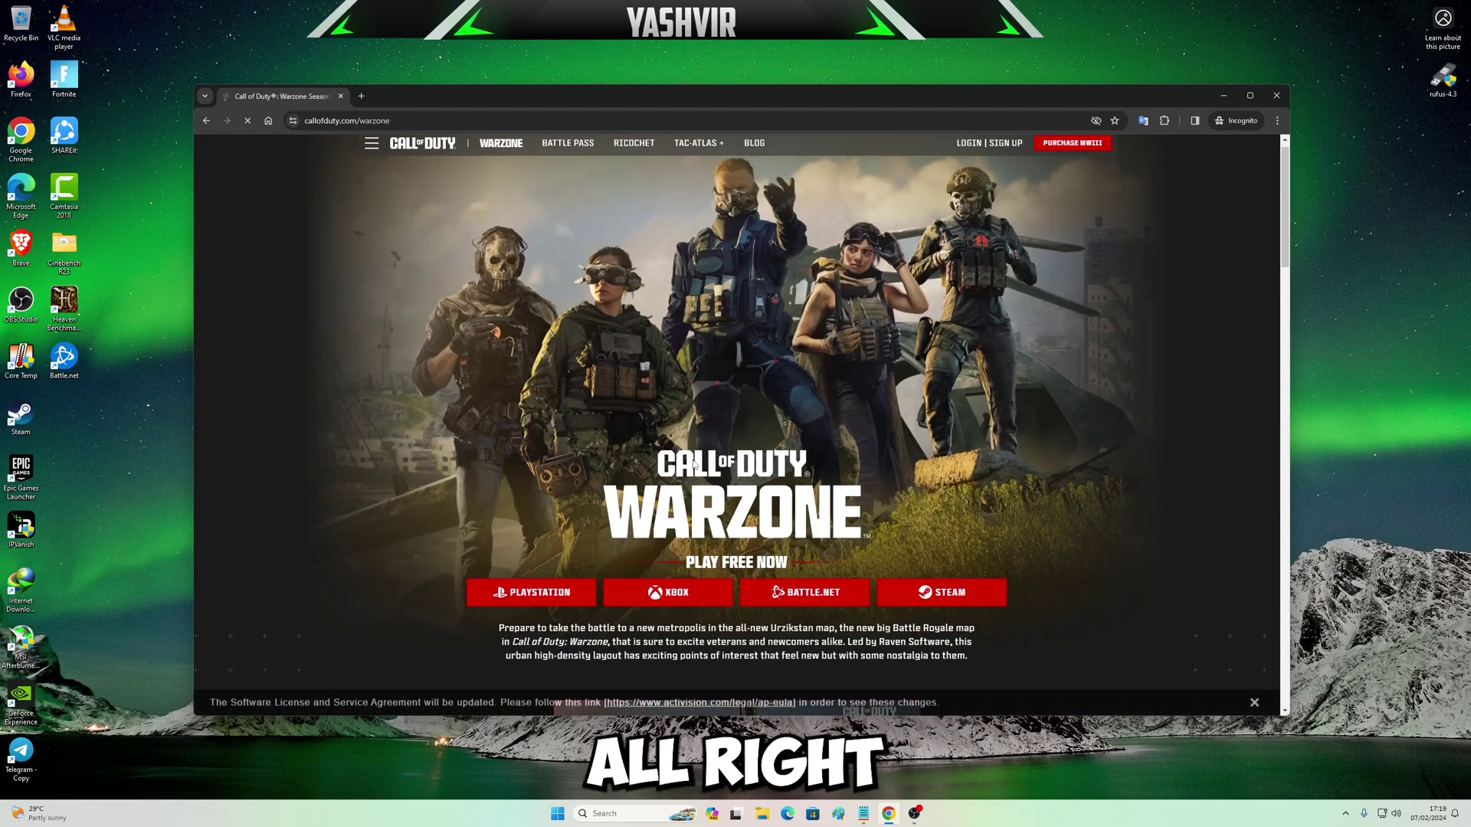
scroll(373, 527, "down", 1)
scroll(738, 321, "down", 1)
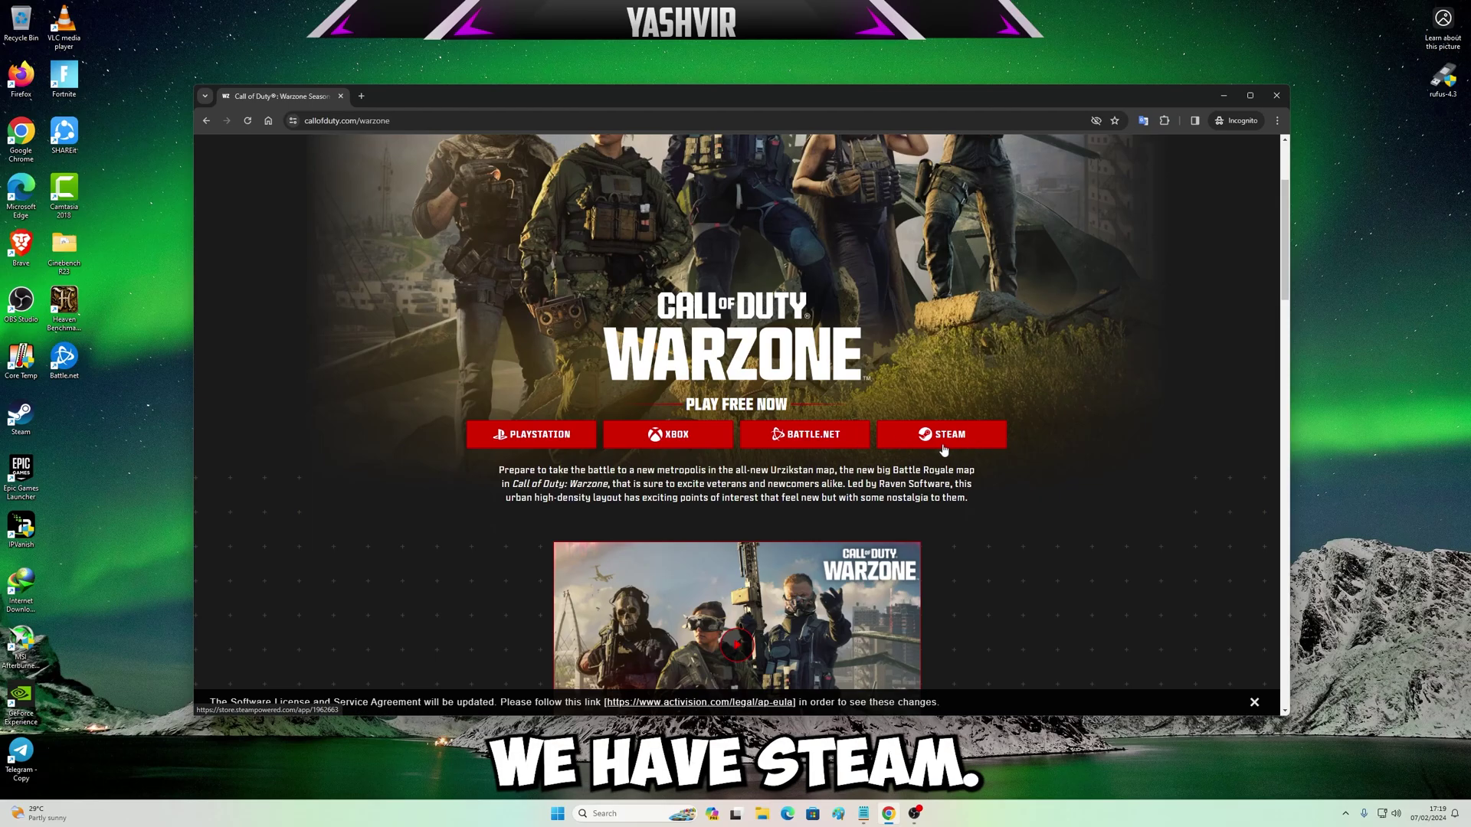
left_click(800, 441)
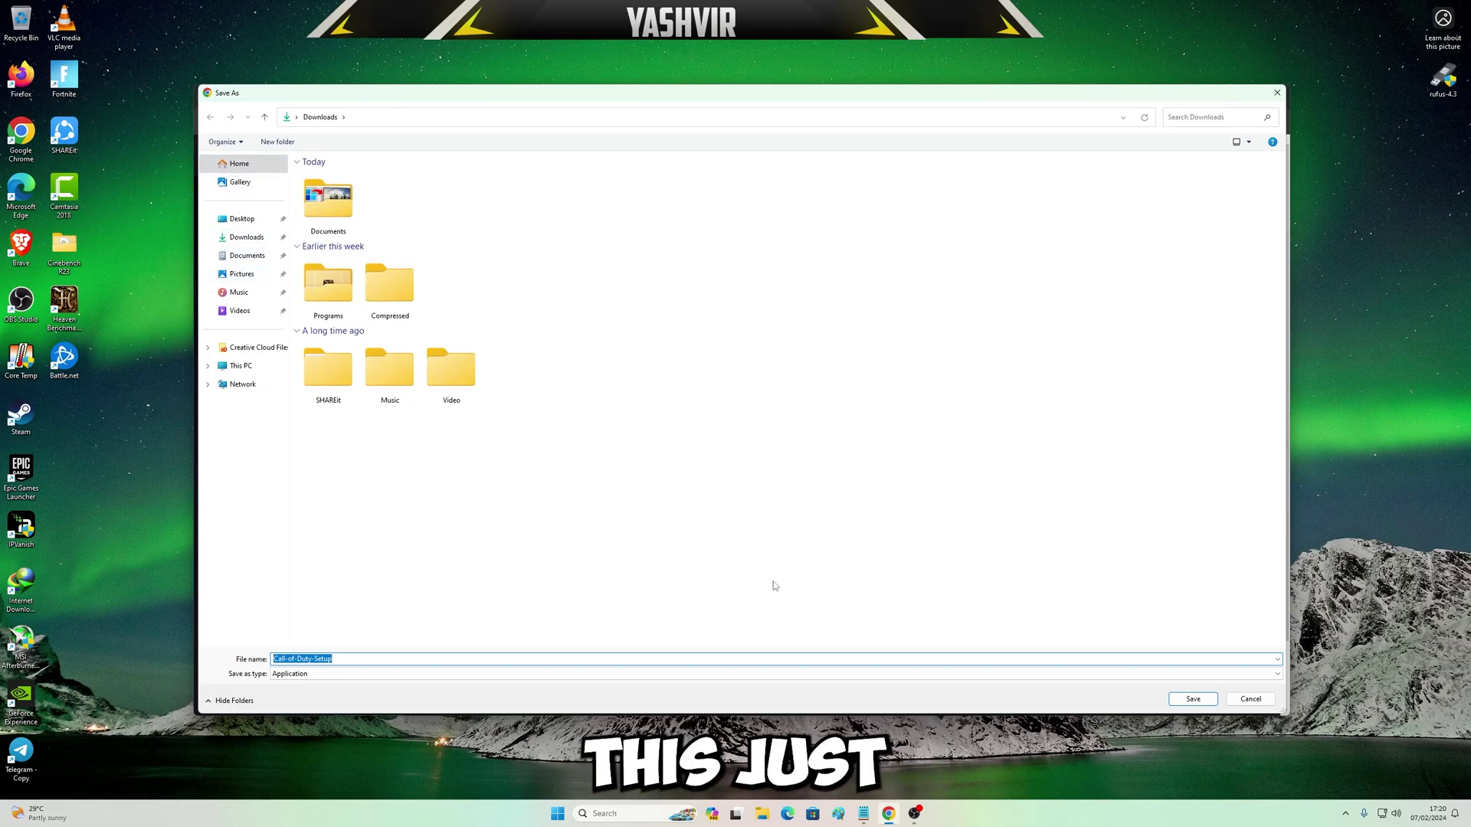
Save Call-of-Duty-Setup to Downloads, then close Chrome
left_click(1192, 699)
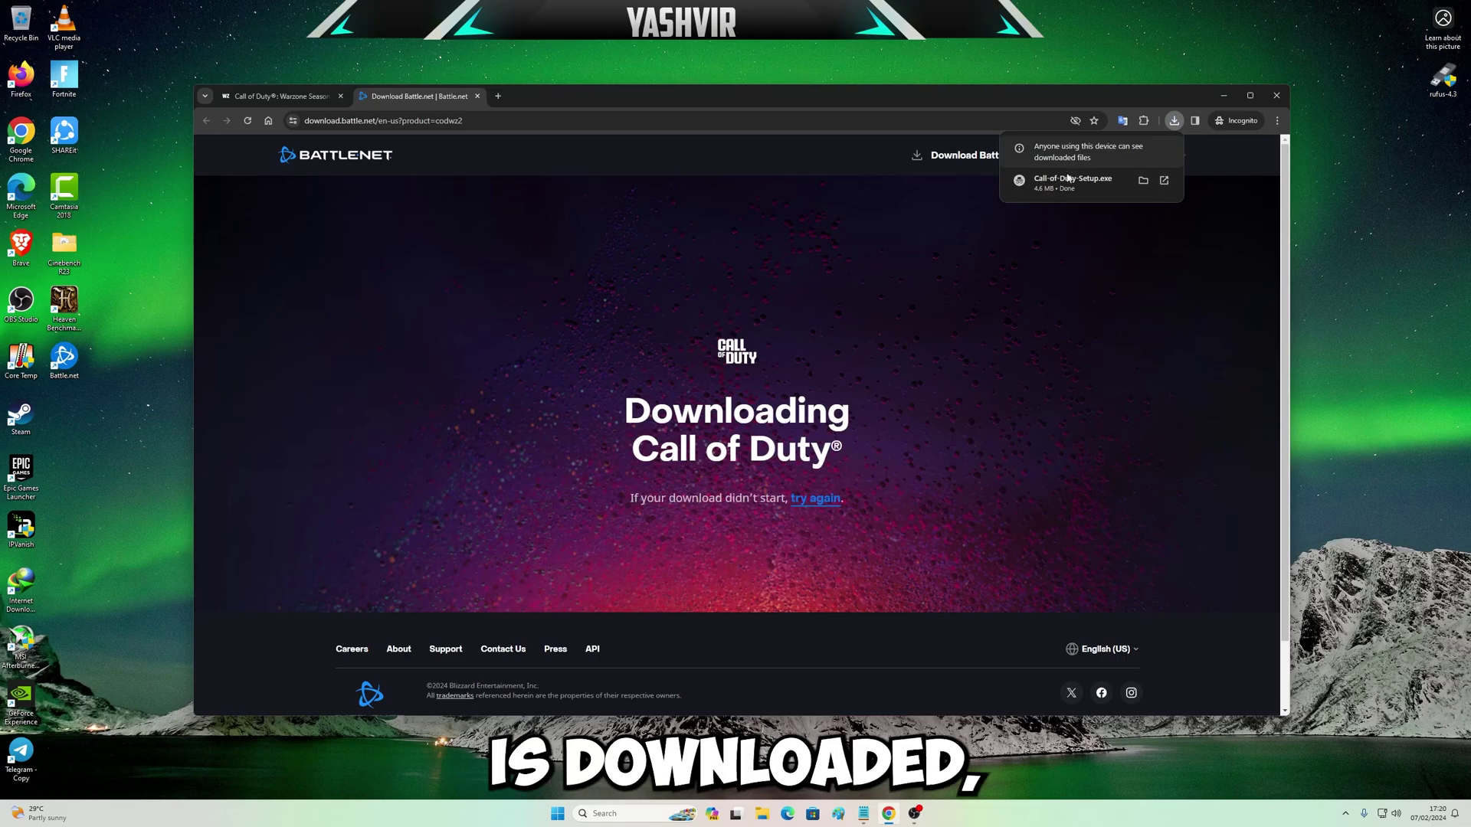
left_click(1275, 96)
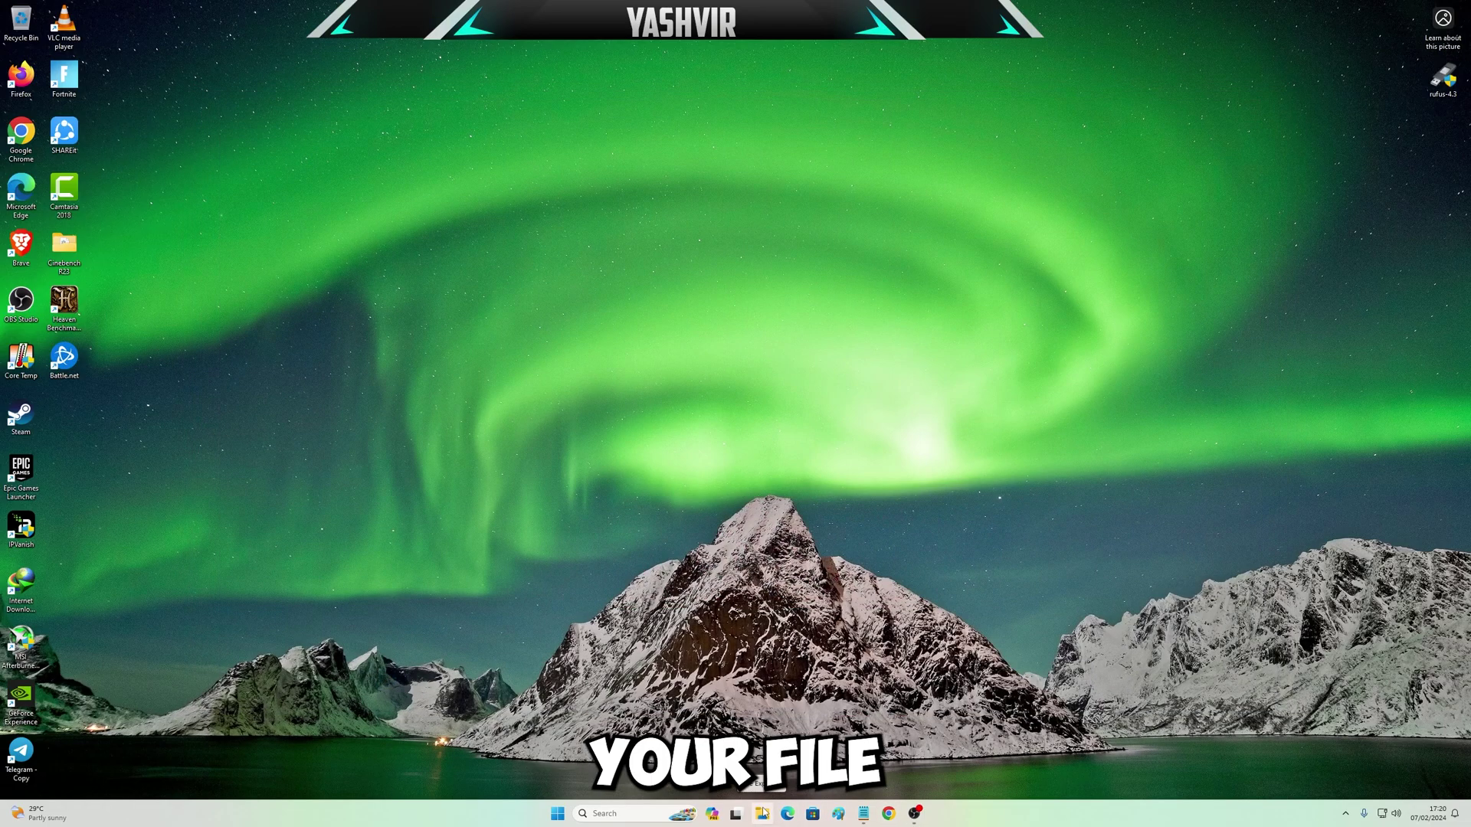
Run Call-of-Duty-Setup from Downloads as administrator and install despite the unverified-app warning
left_click(762, 812)
left_click(246, 316)
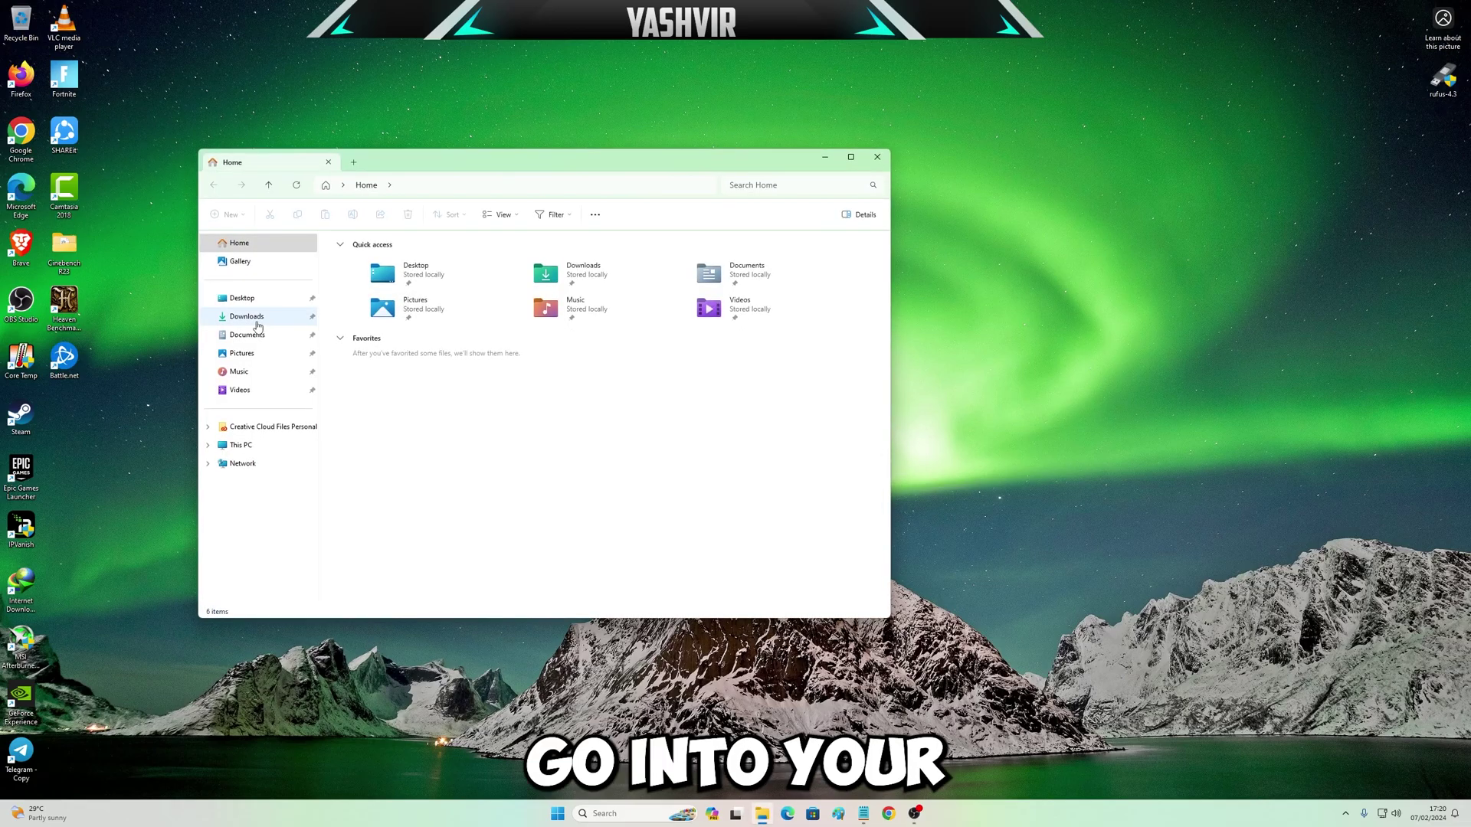
left_click(368, 298)
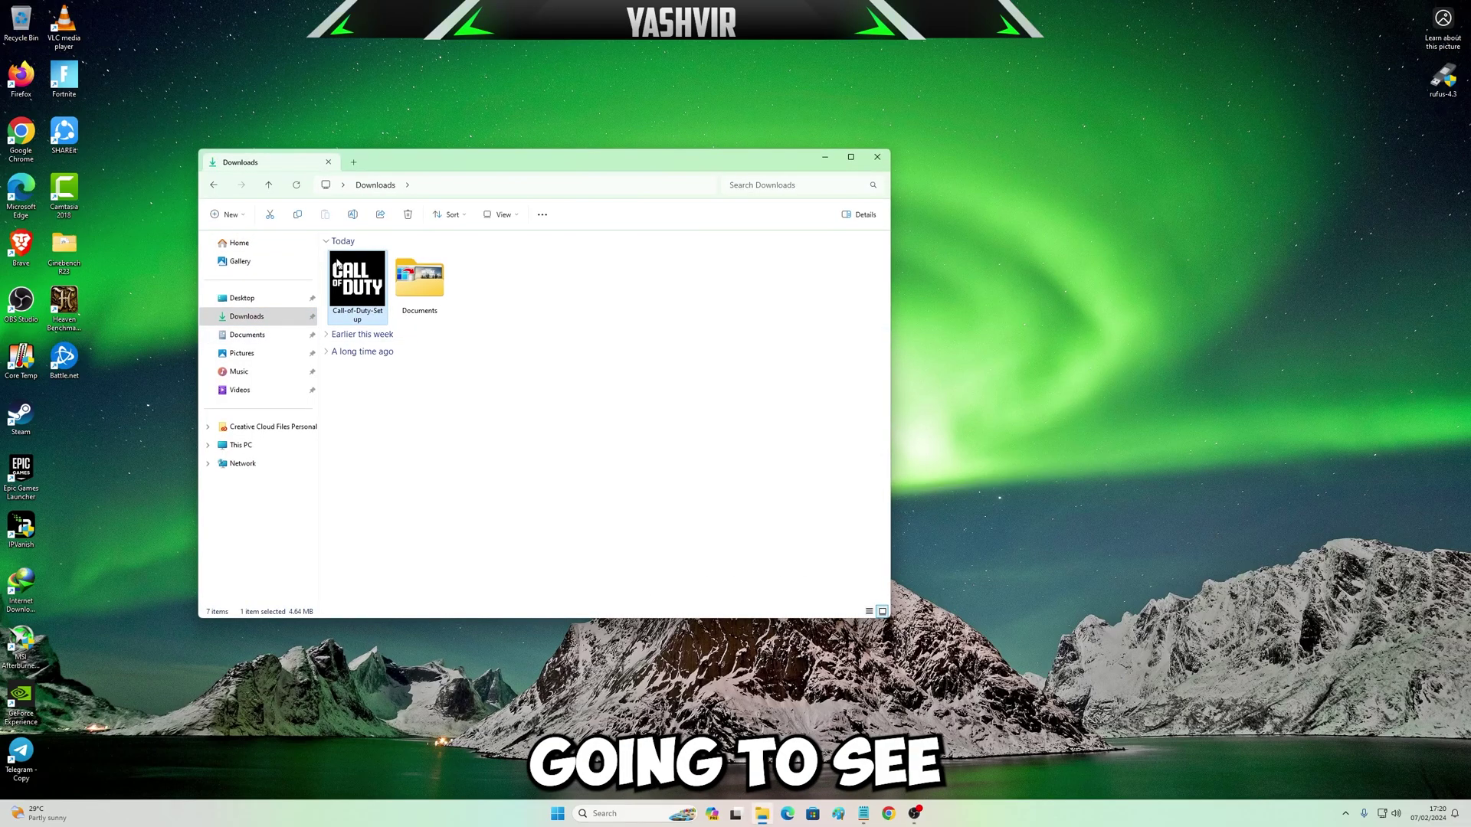
right_click(359, 288)
left_click(431, 533)
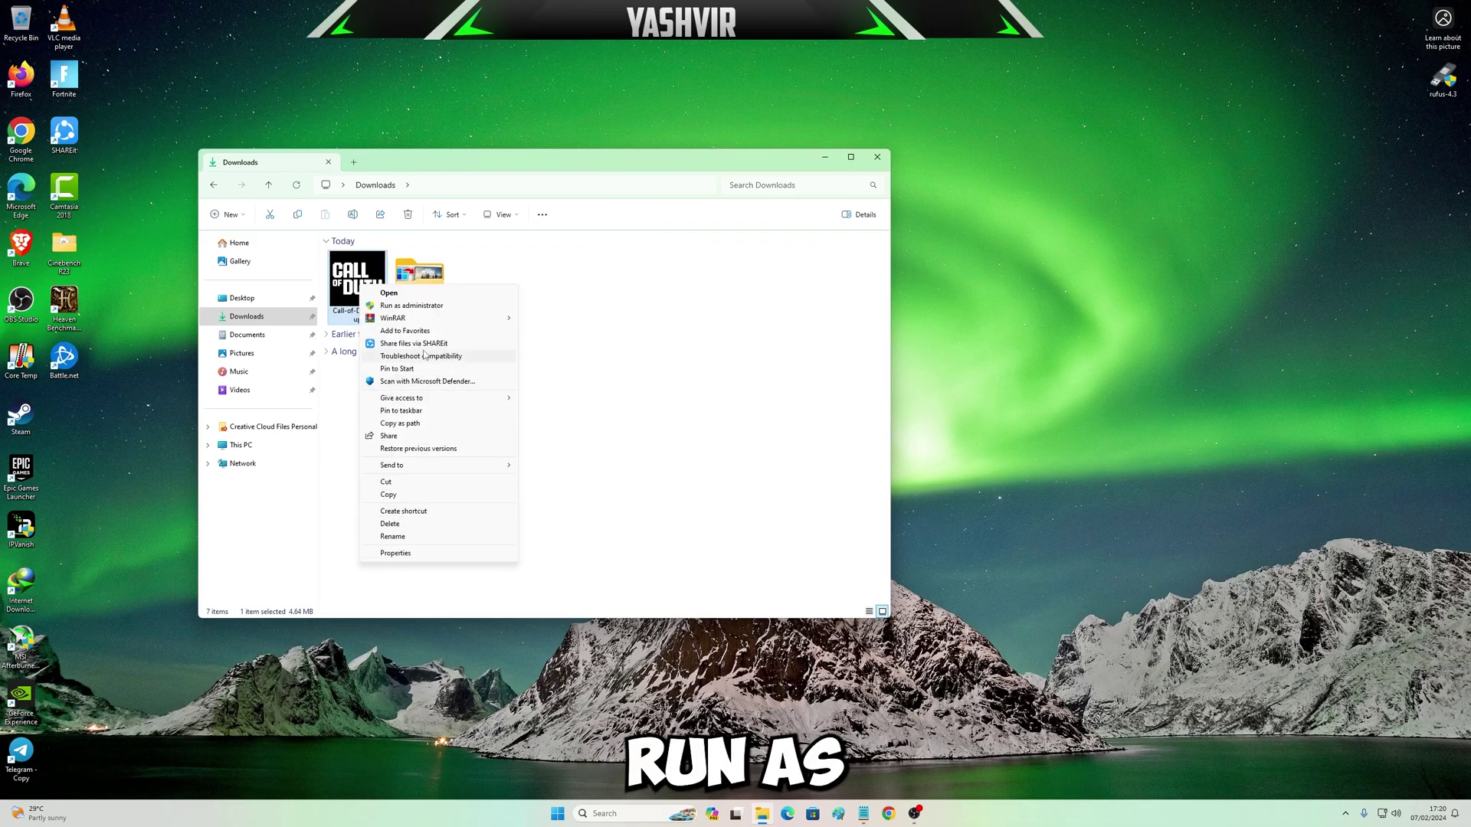
left_click(420, 306)
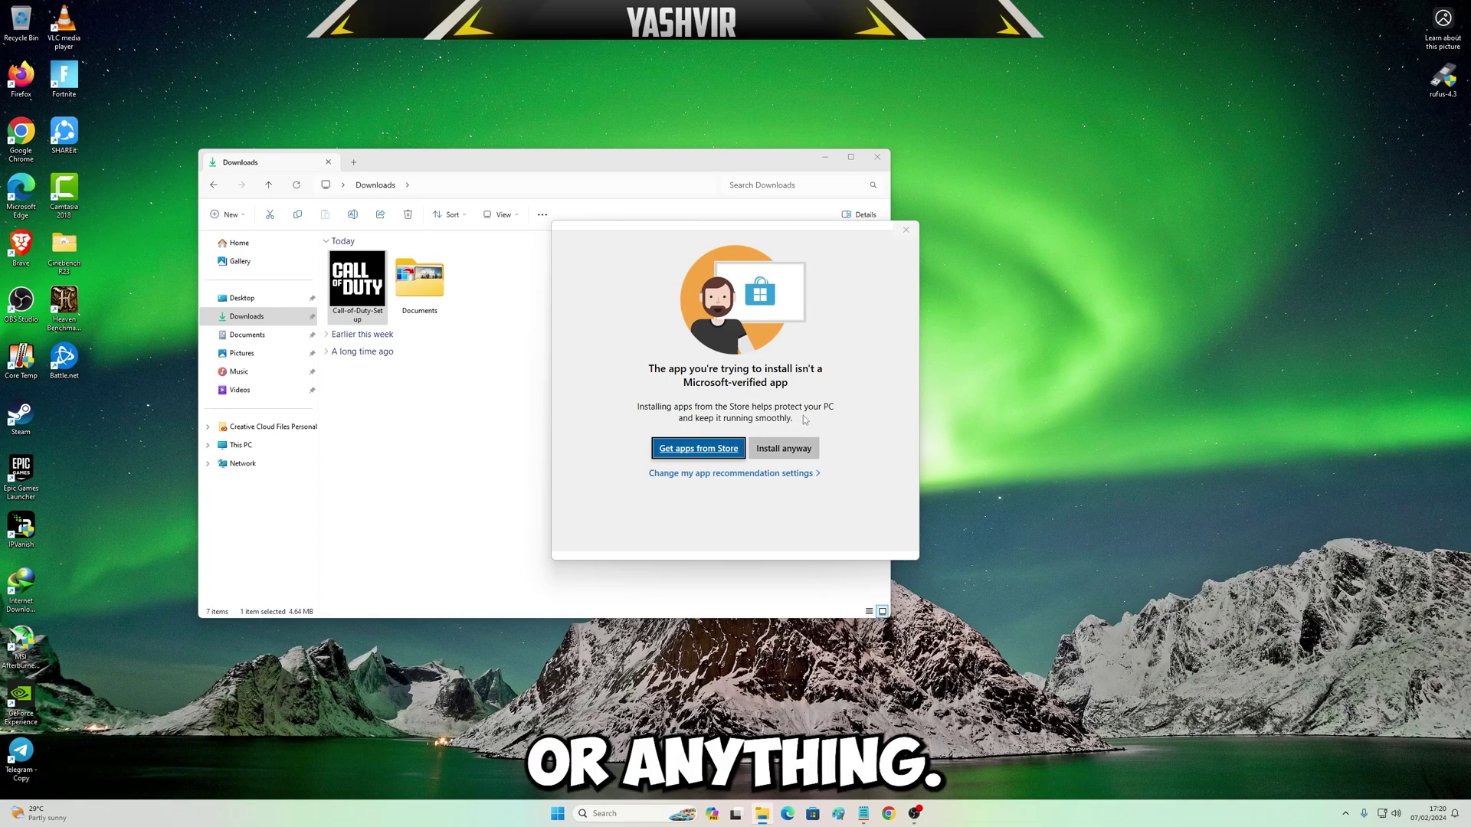
left_click(796, 450)
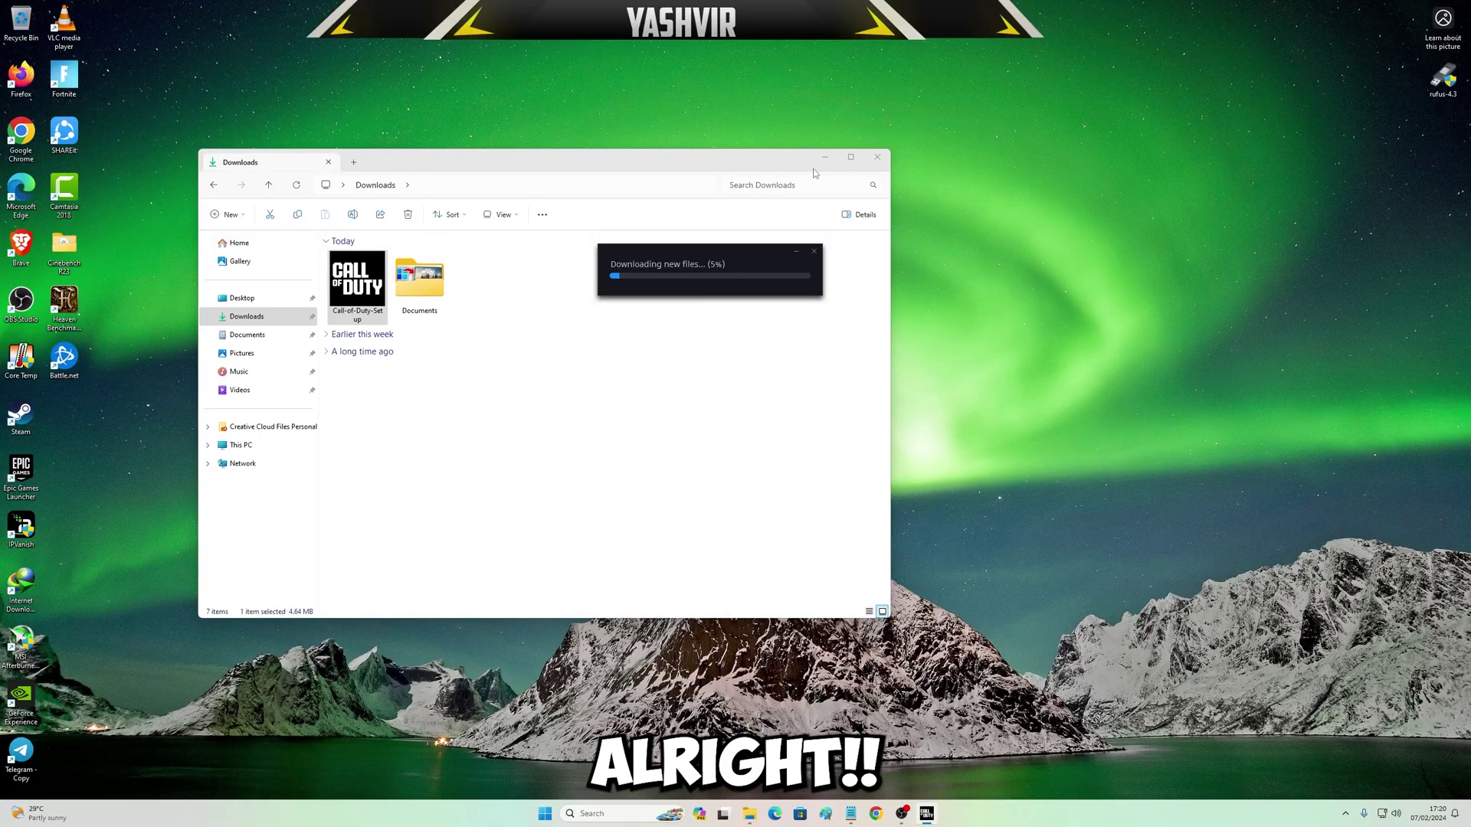
Move the update window aside and install Battle.net to C:/Program Files (x86)/Battle.net
left_click_drag(720, 252, 735, 243)
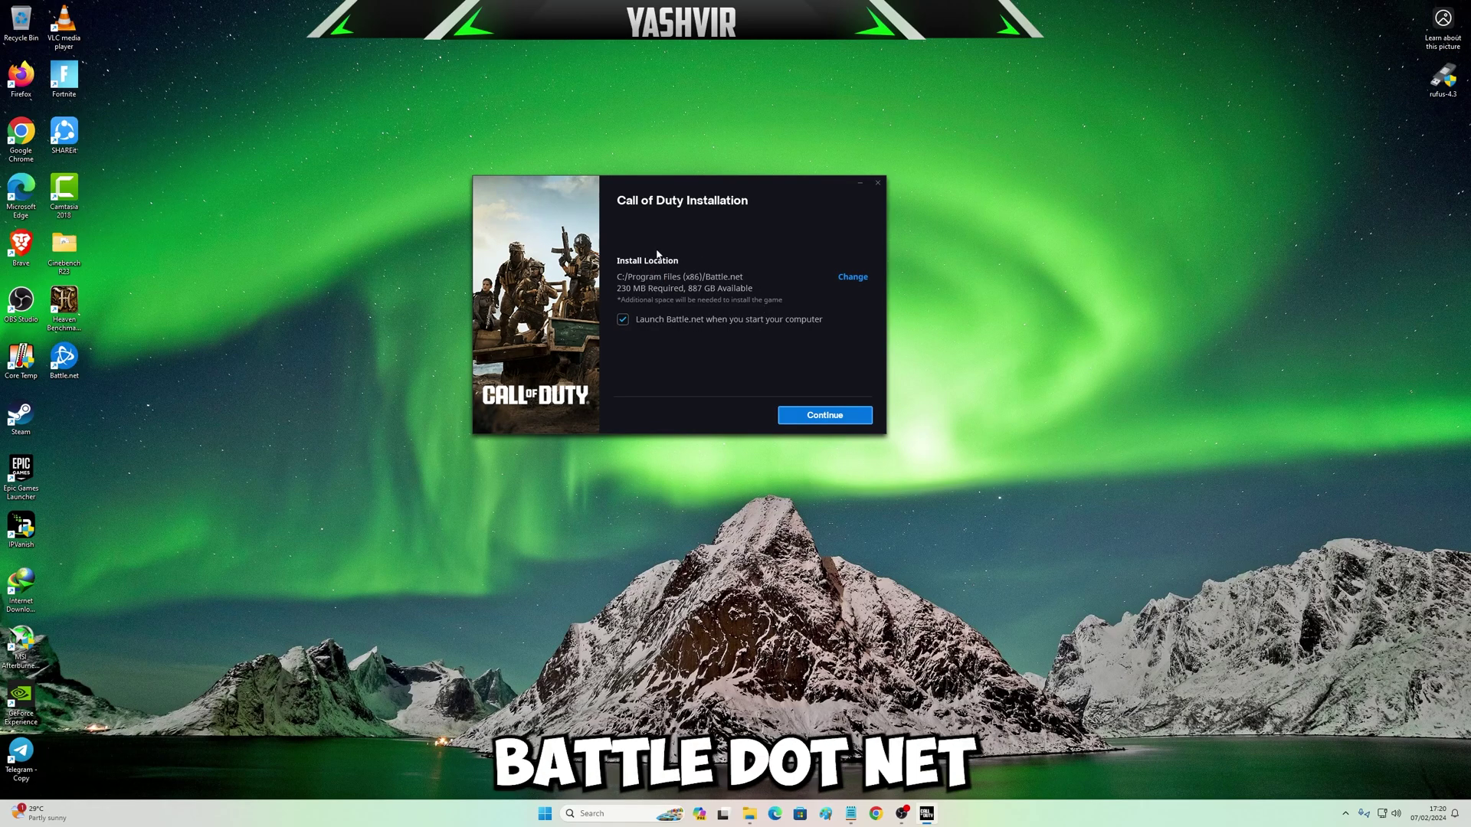
left_click(813, 421)
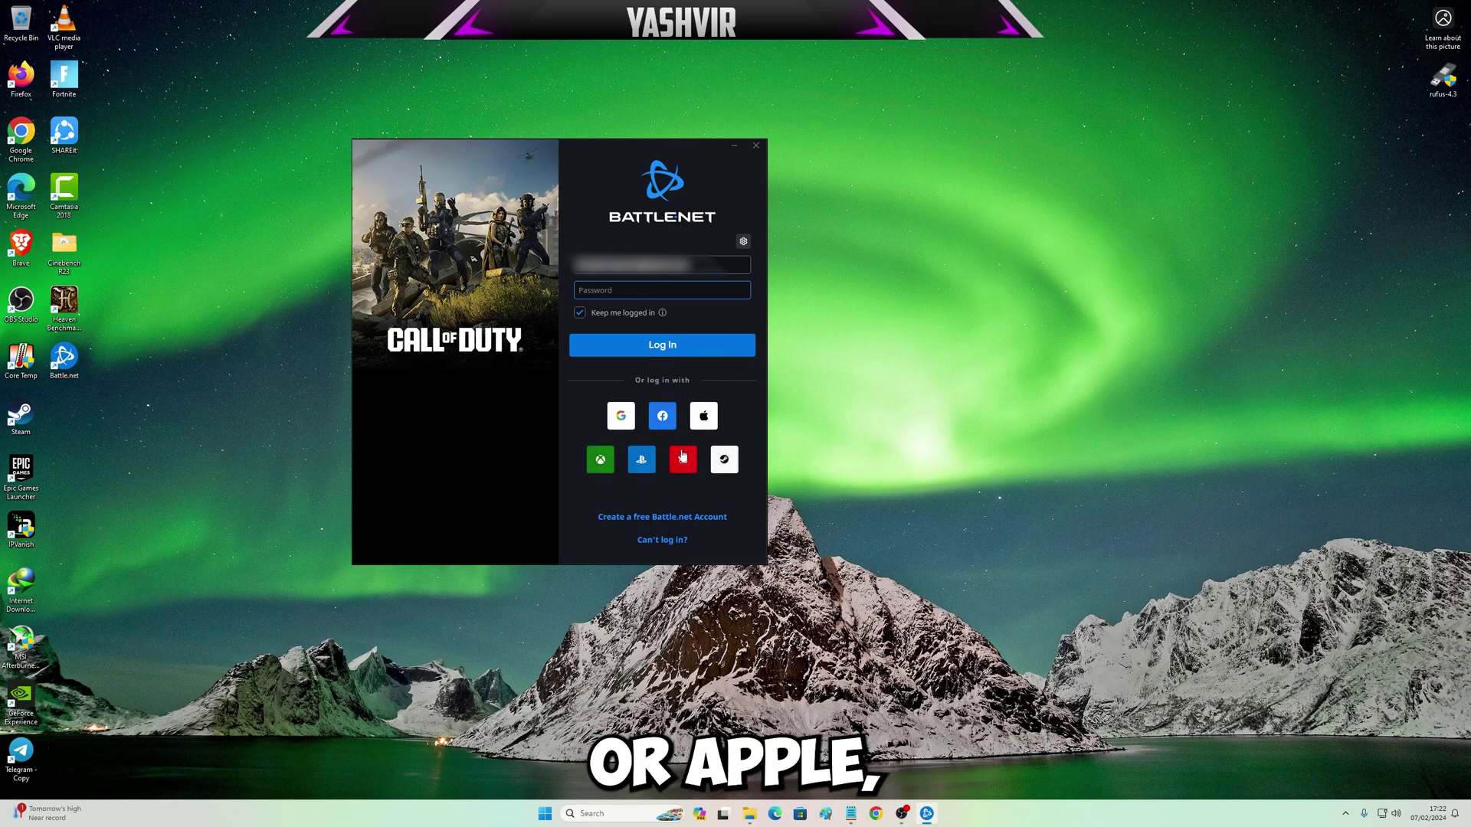
Finish the Battle.net login so the Call of Duty installation dialog (92.60 GB) appears
left_click(1042, 819)
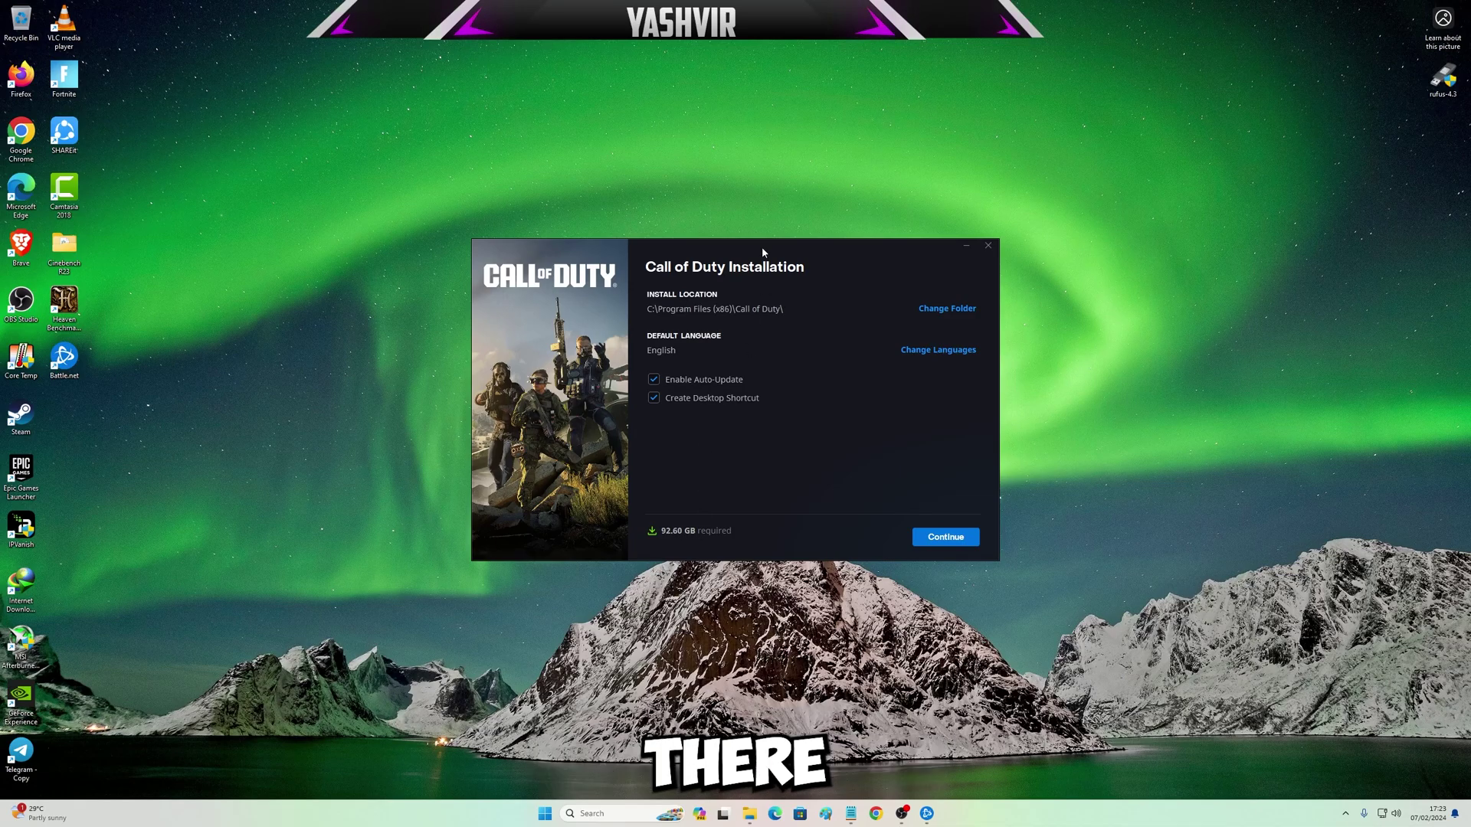
Drag the Call of Duty installation dialog up and to the left
left_click_drag(762, 246, 761, 201)
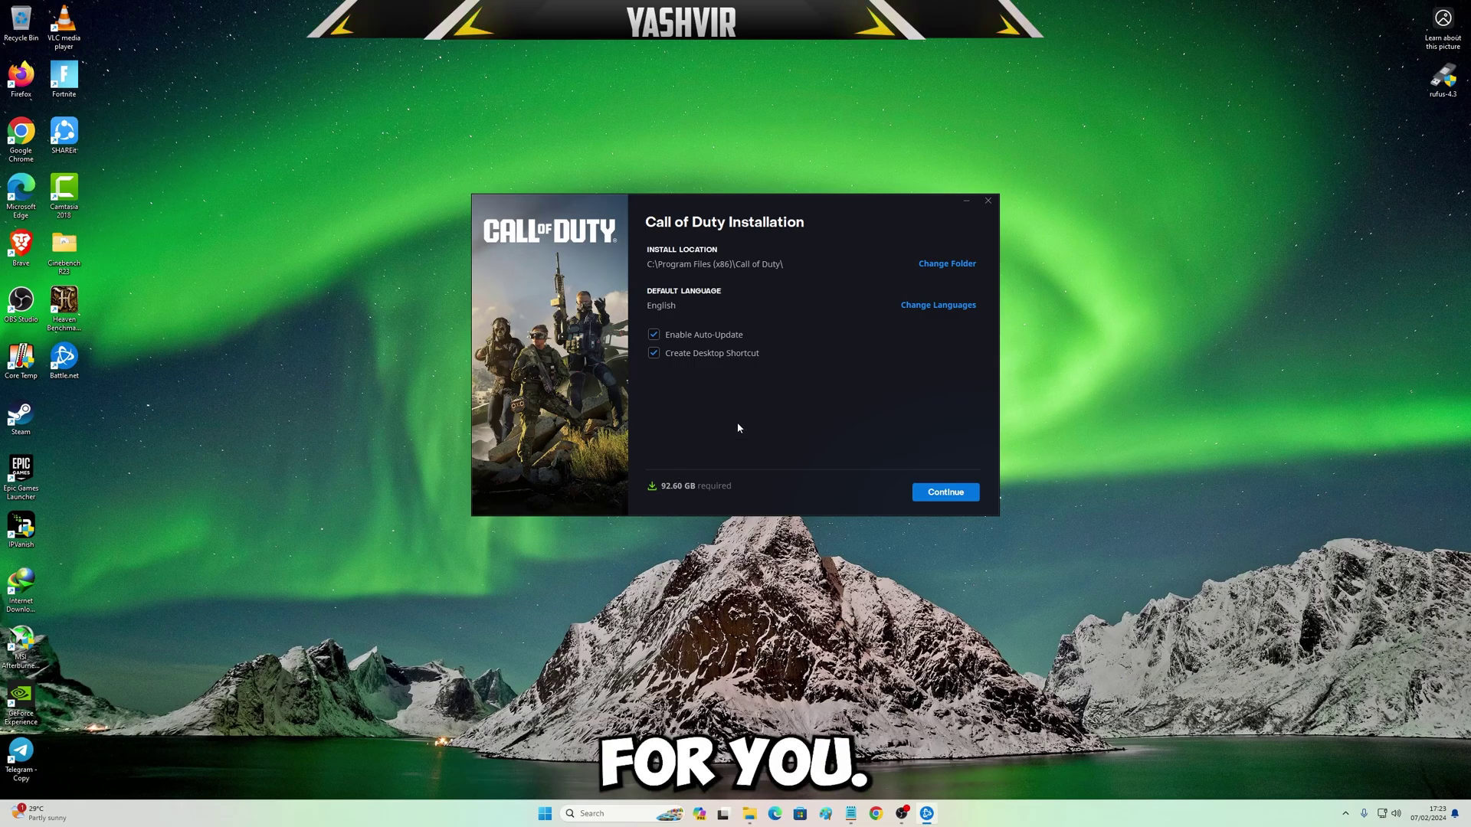
left_click_drag(748, 214, 665, 220)
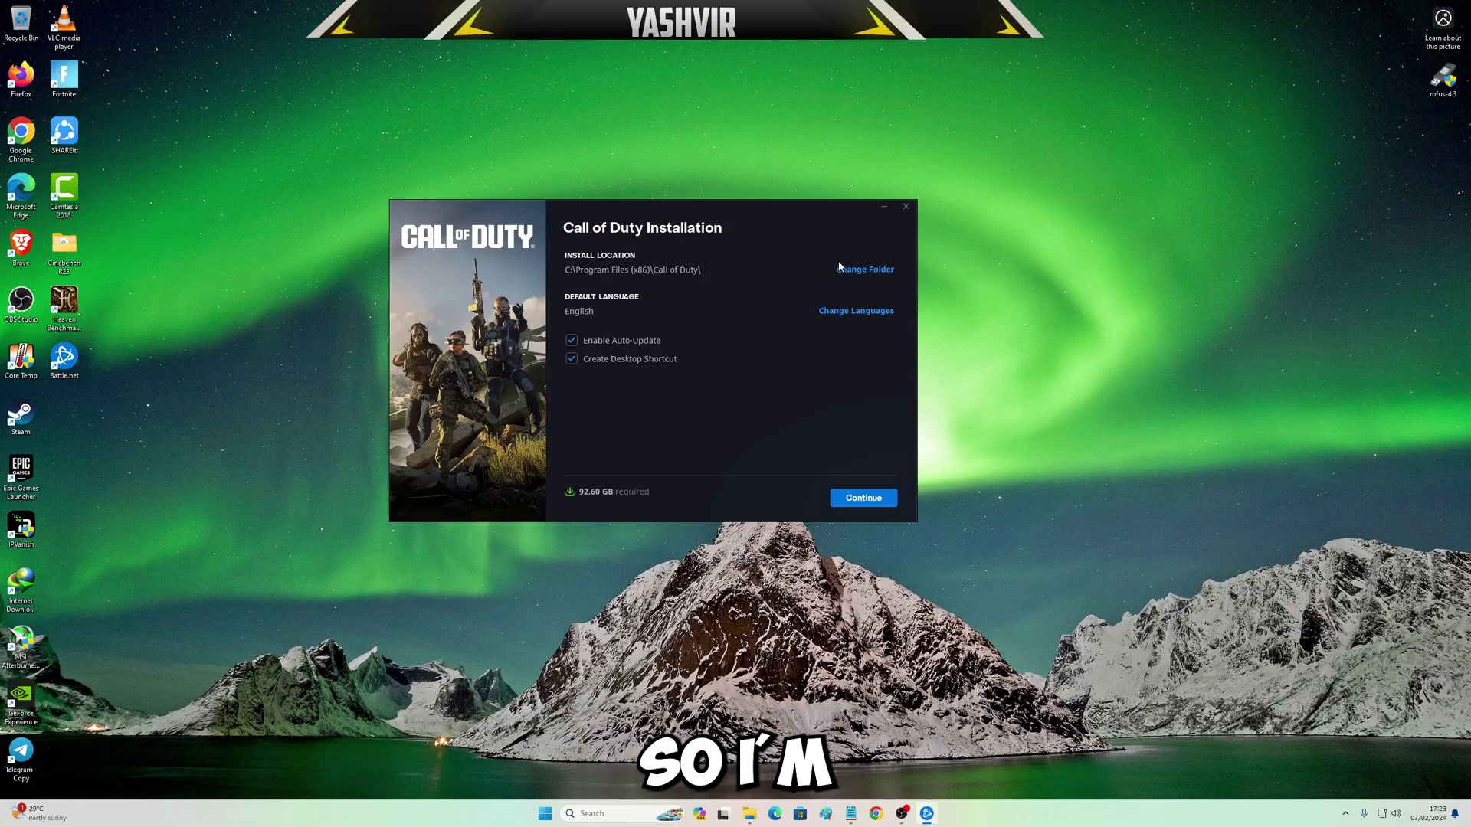
Open the Lexar 4TB (D:) drive in the install-folder chooser
left_click(861, 272)
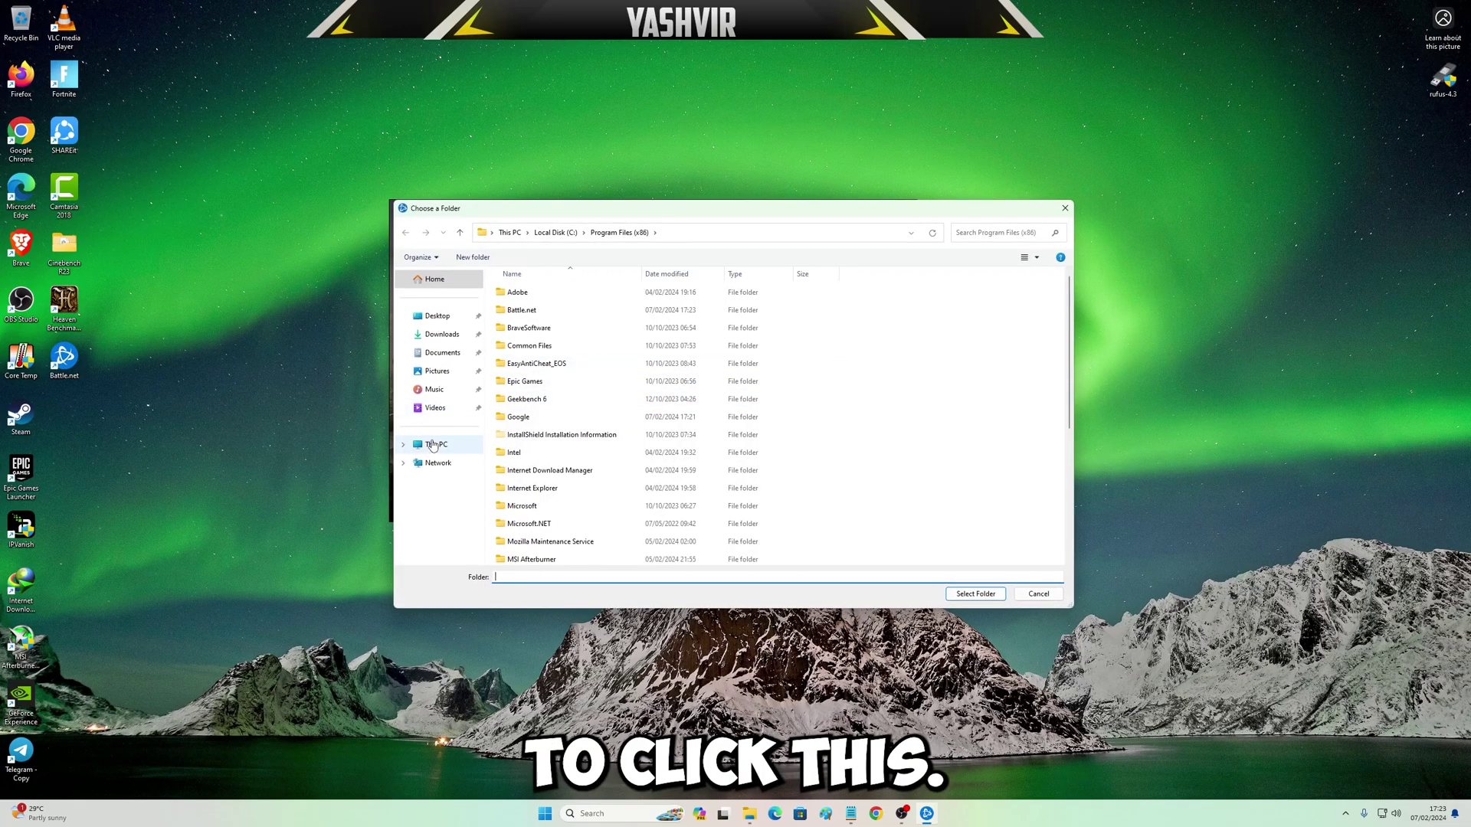
left_click(436, 444)
double_click(708, 305)
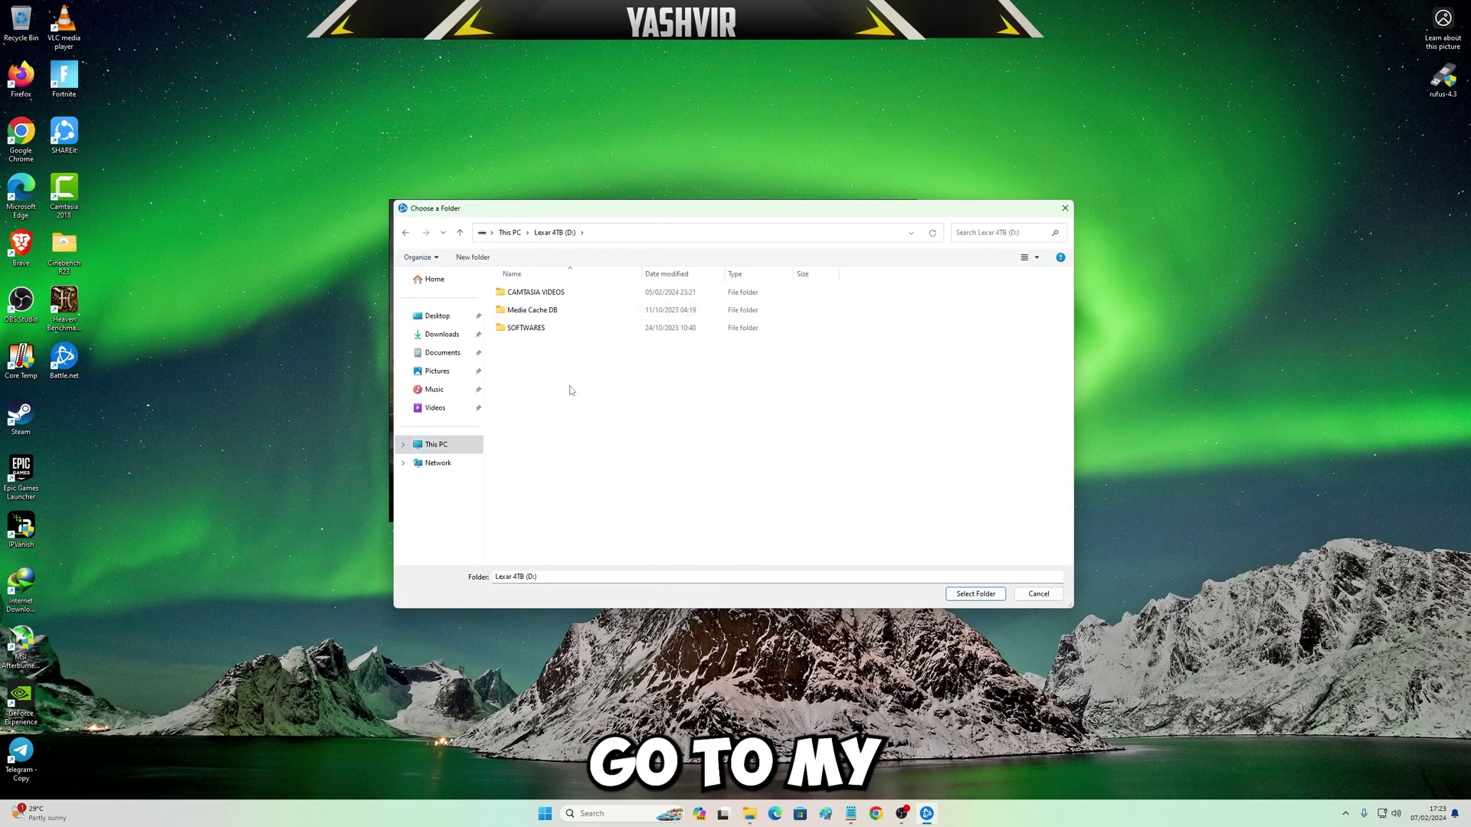
left_click(510, 233)
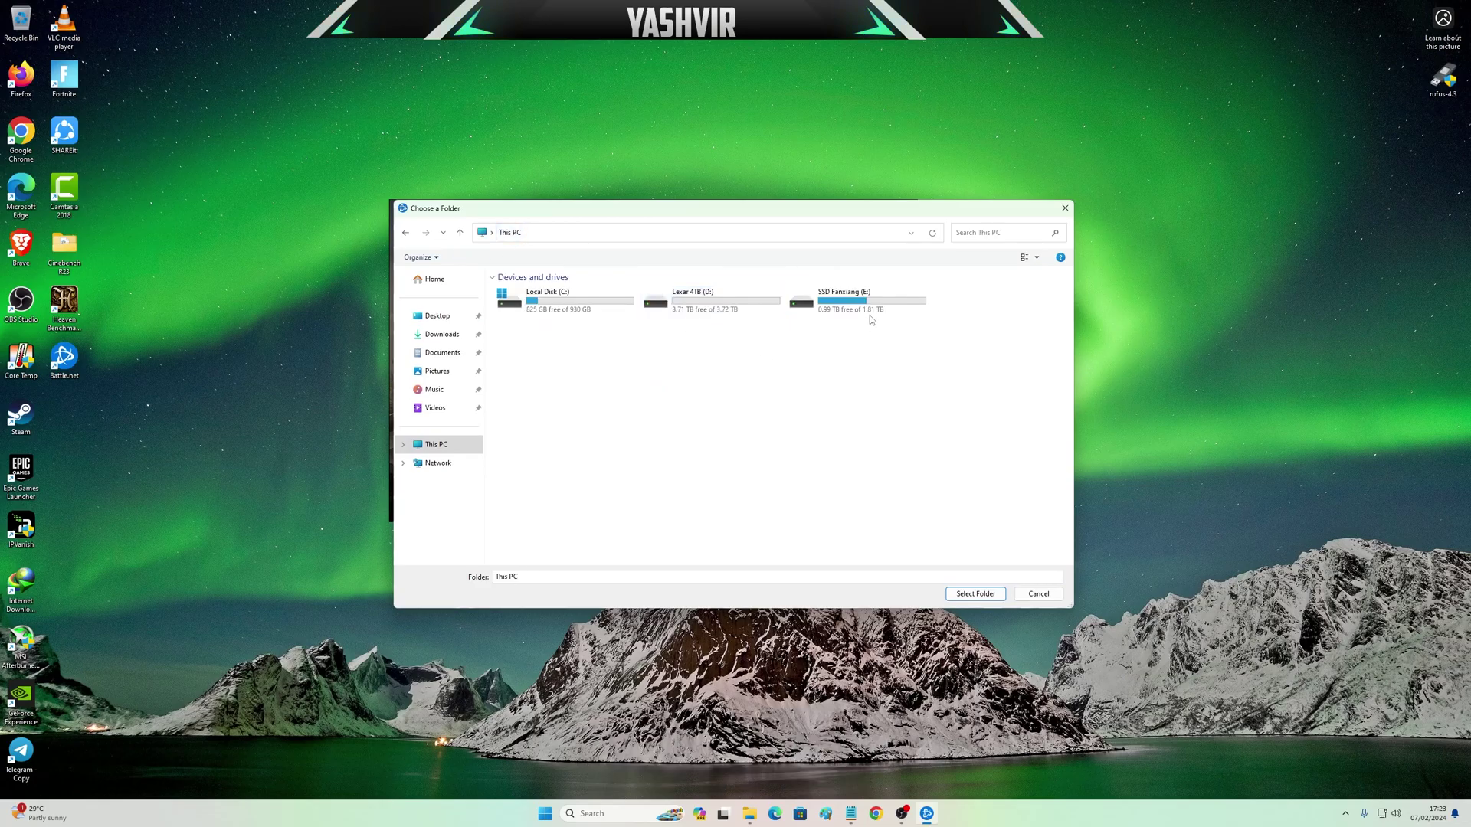
double_click(702, 306)
Create and select a 'Call of Duty' folder on D:, then untick the desktop shortcut
right_click(588, 403)
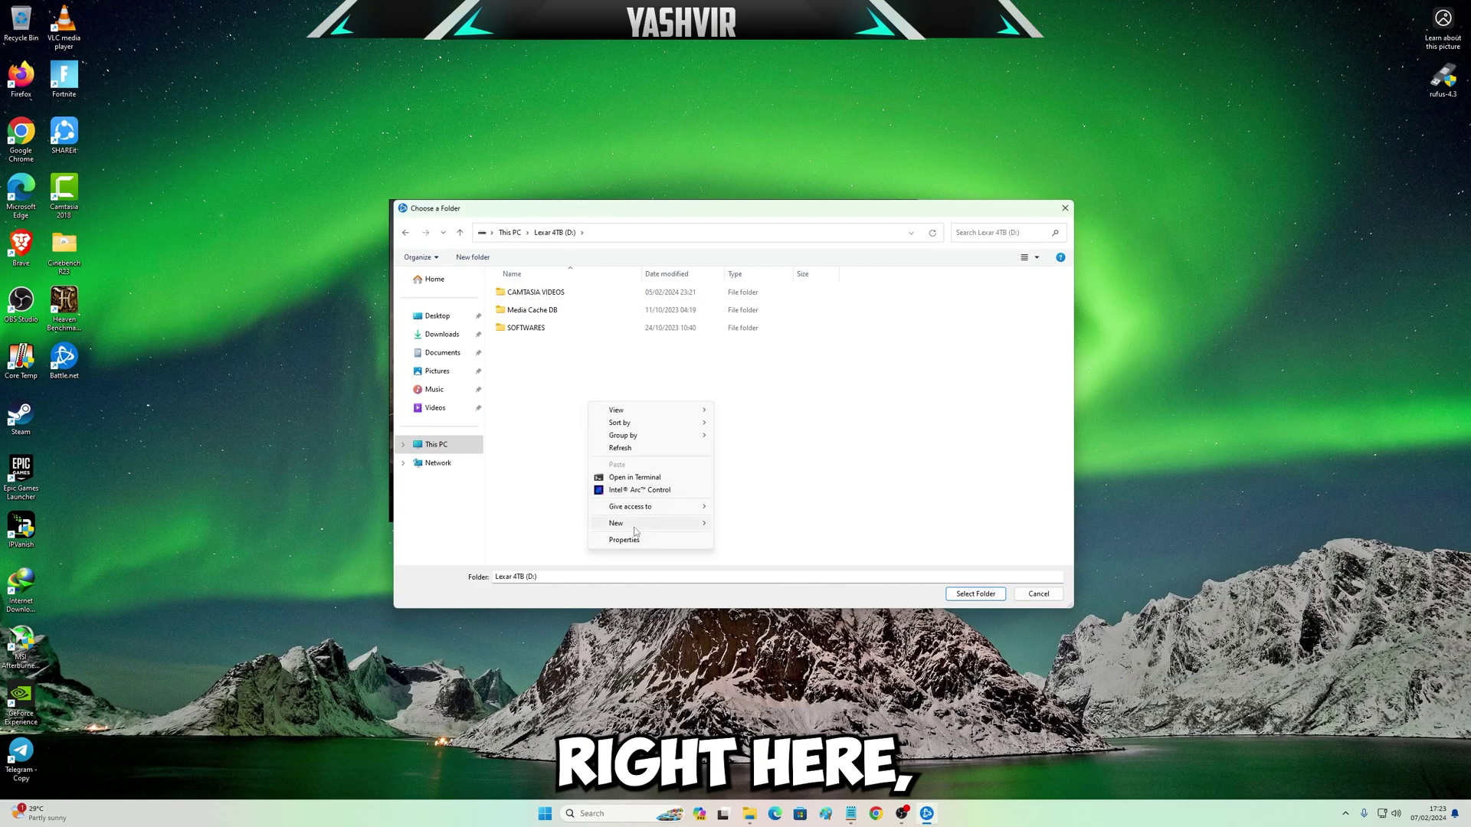
mouse_move(617, 523)
left_click(786, 521)
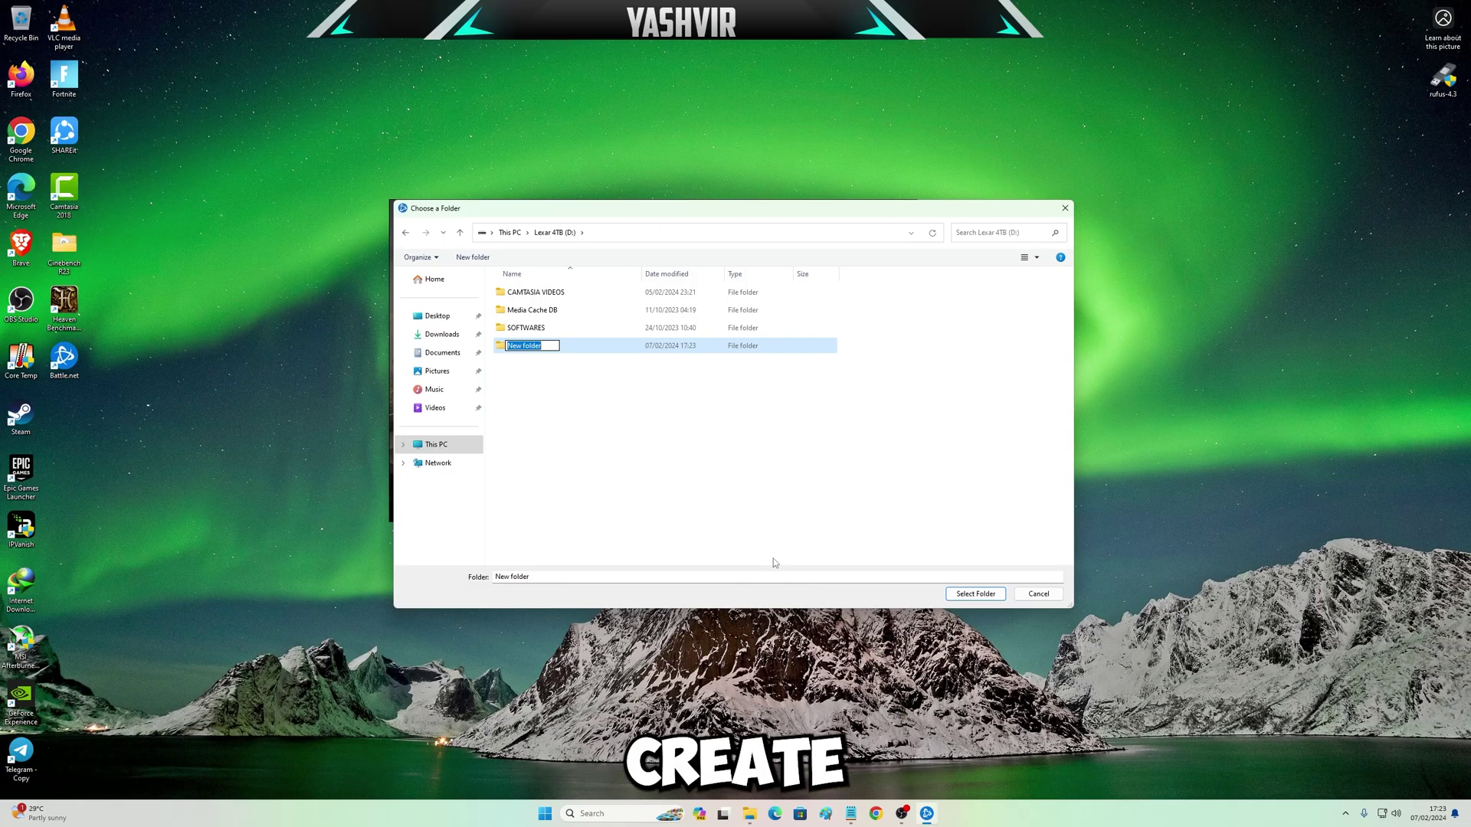
type("Call o")
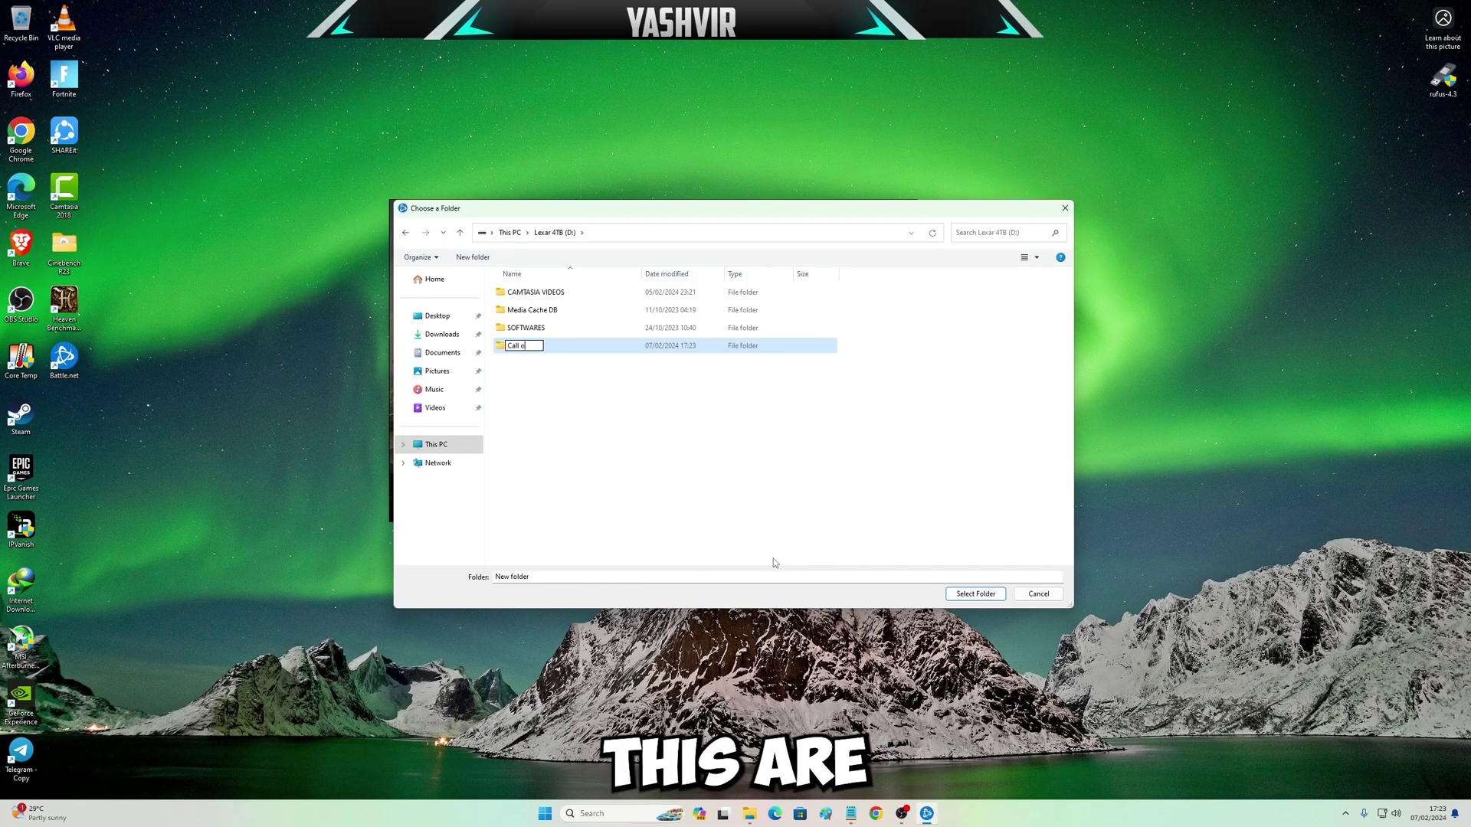
type("d")
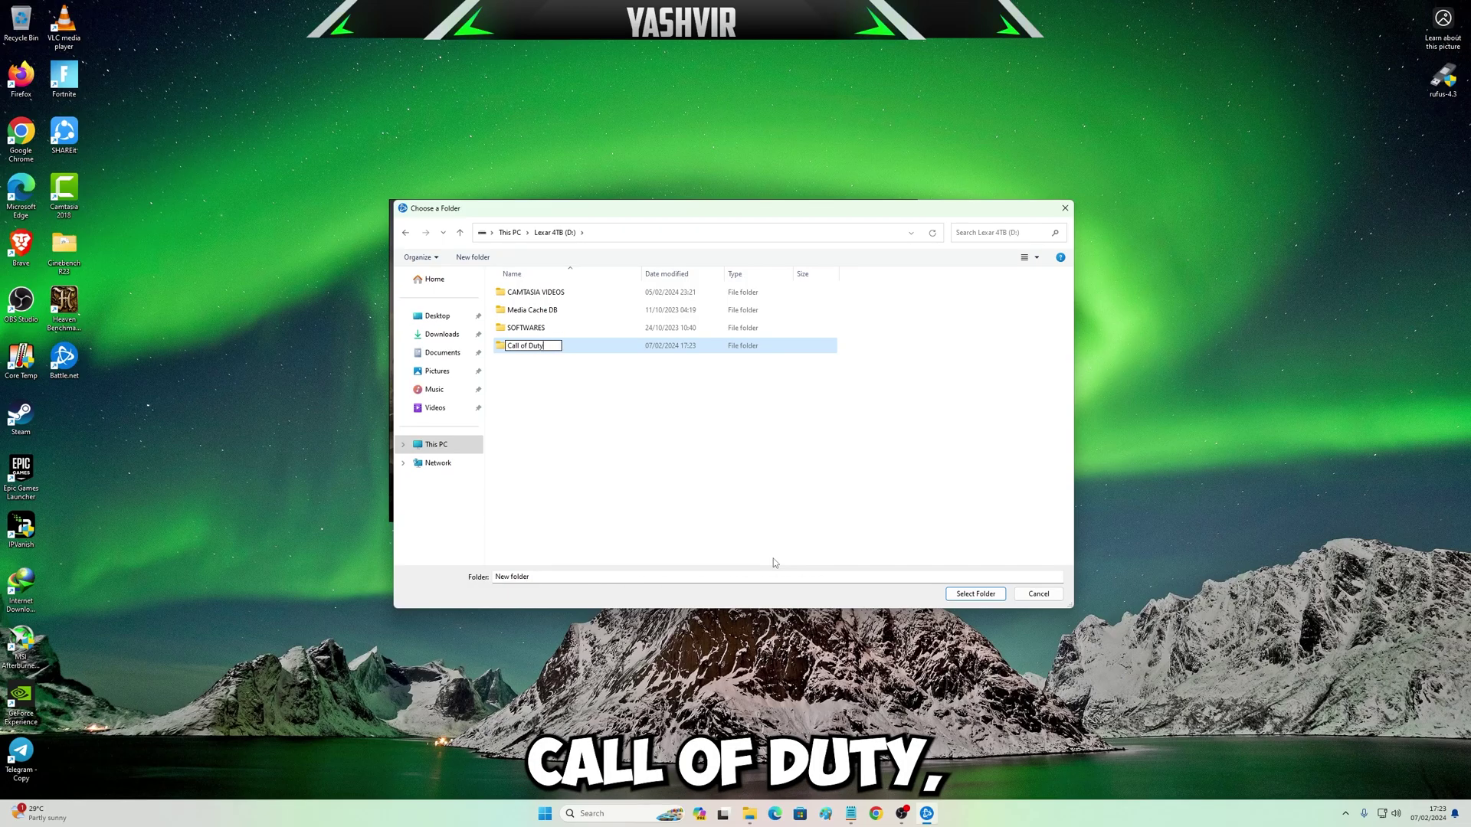
key("Return")
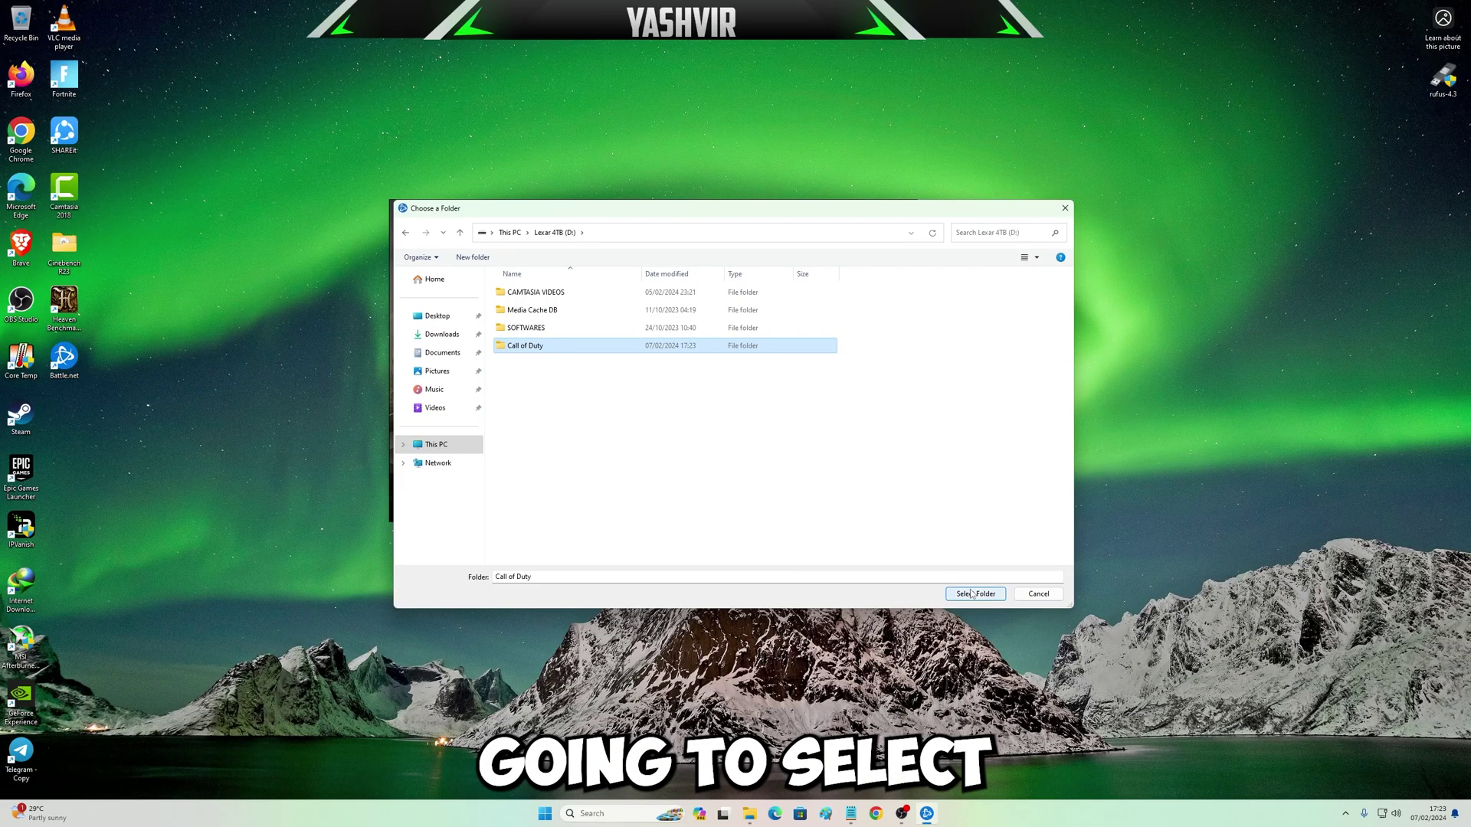
left_click(972, 594)
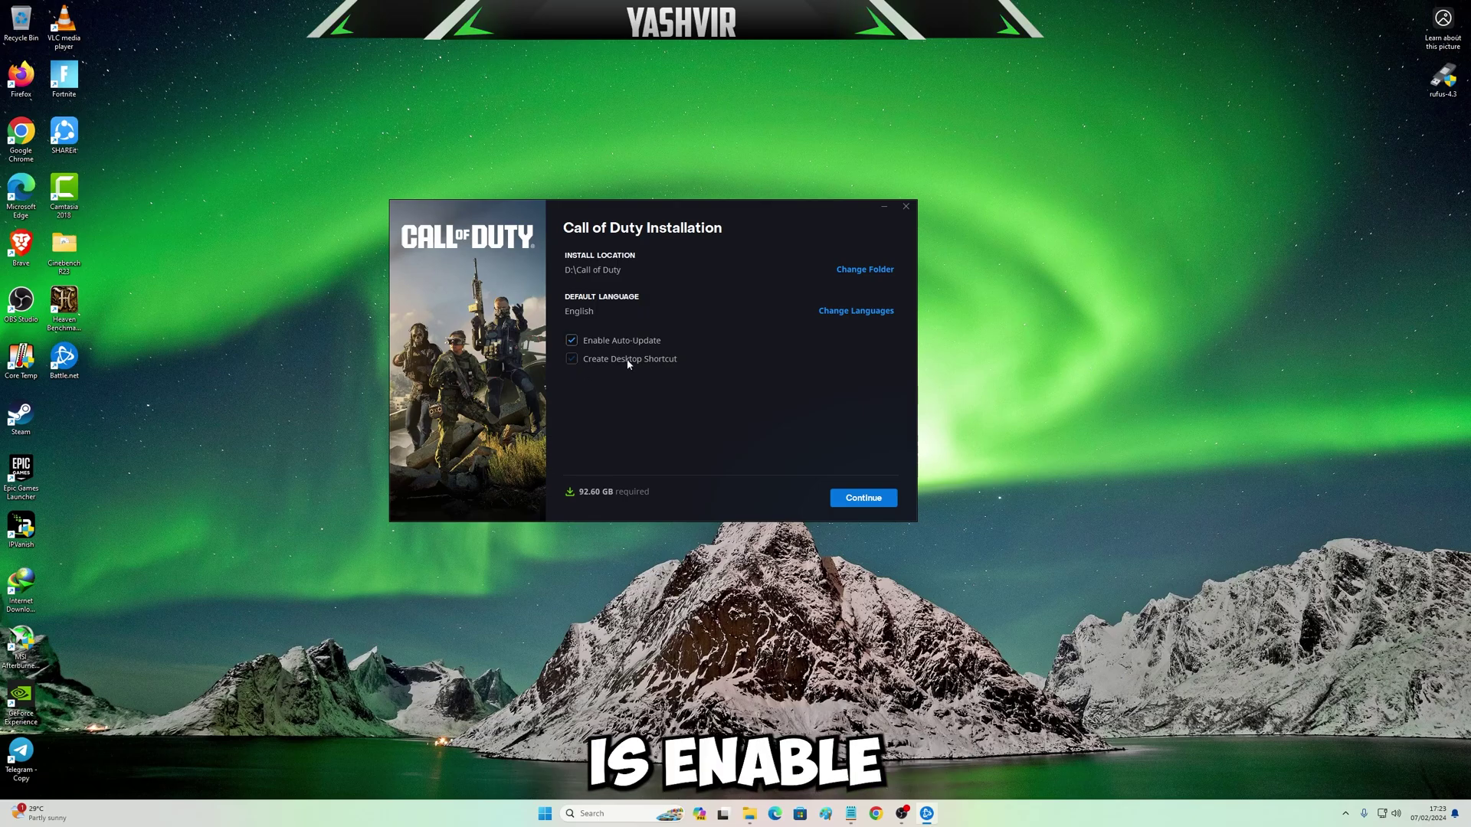
left_click(591, 359)
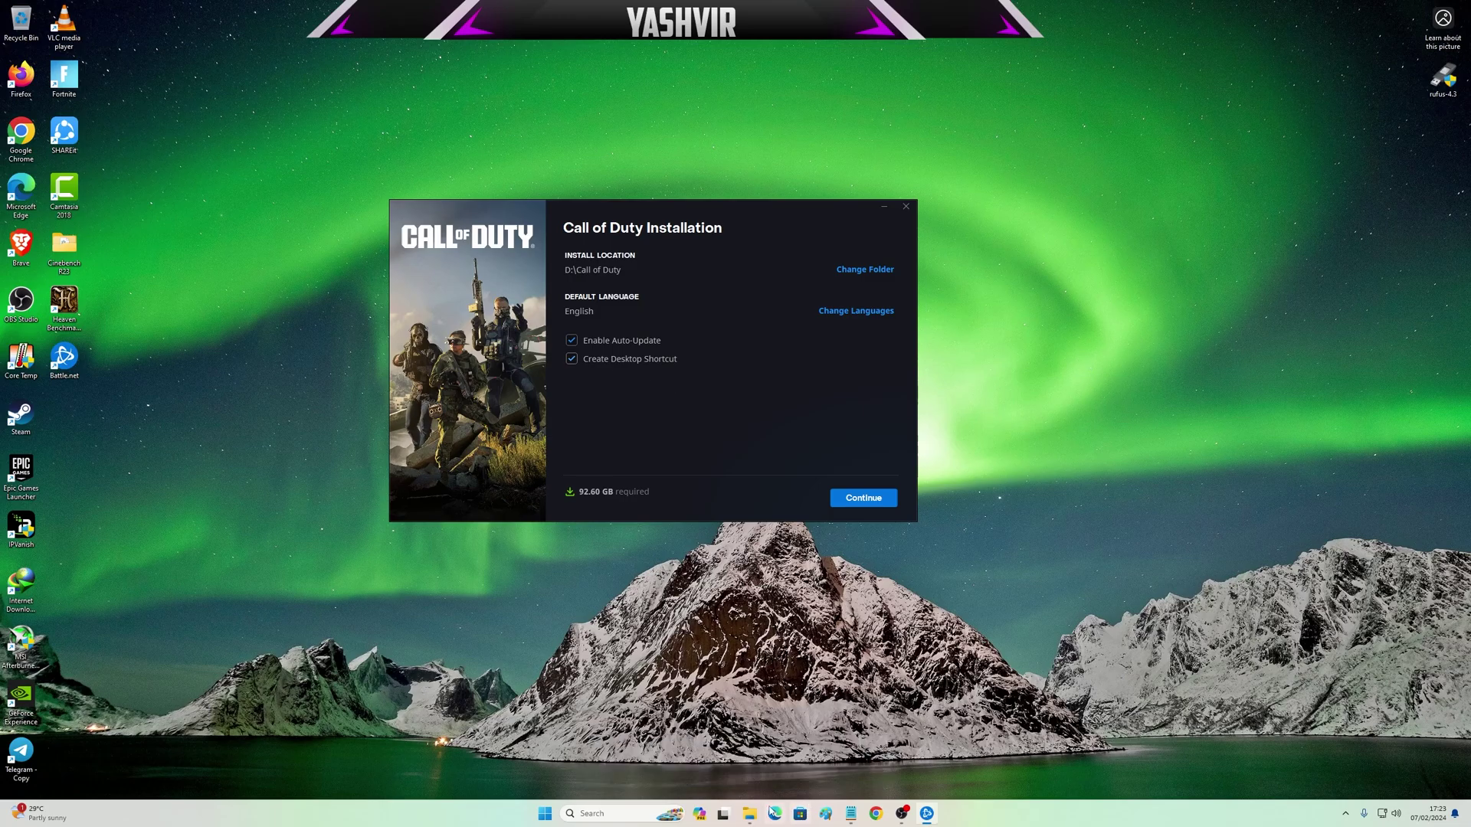
left_click(747, 813)
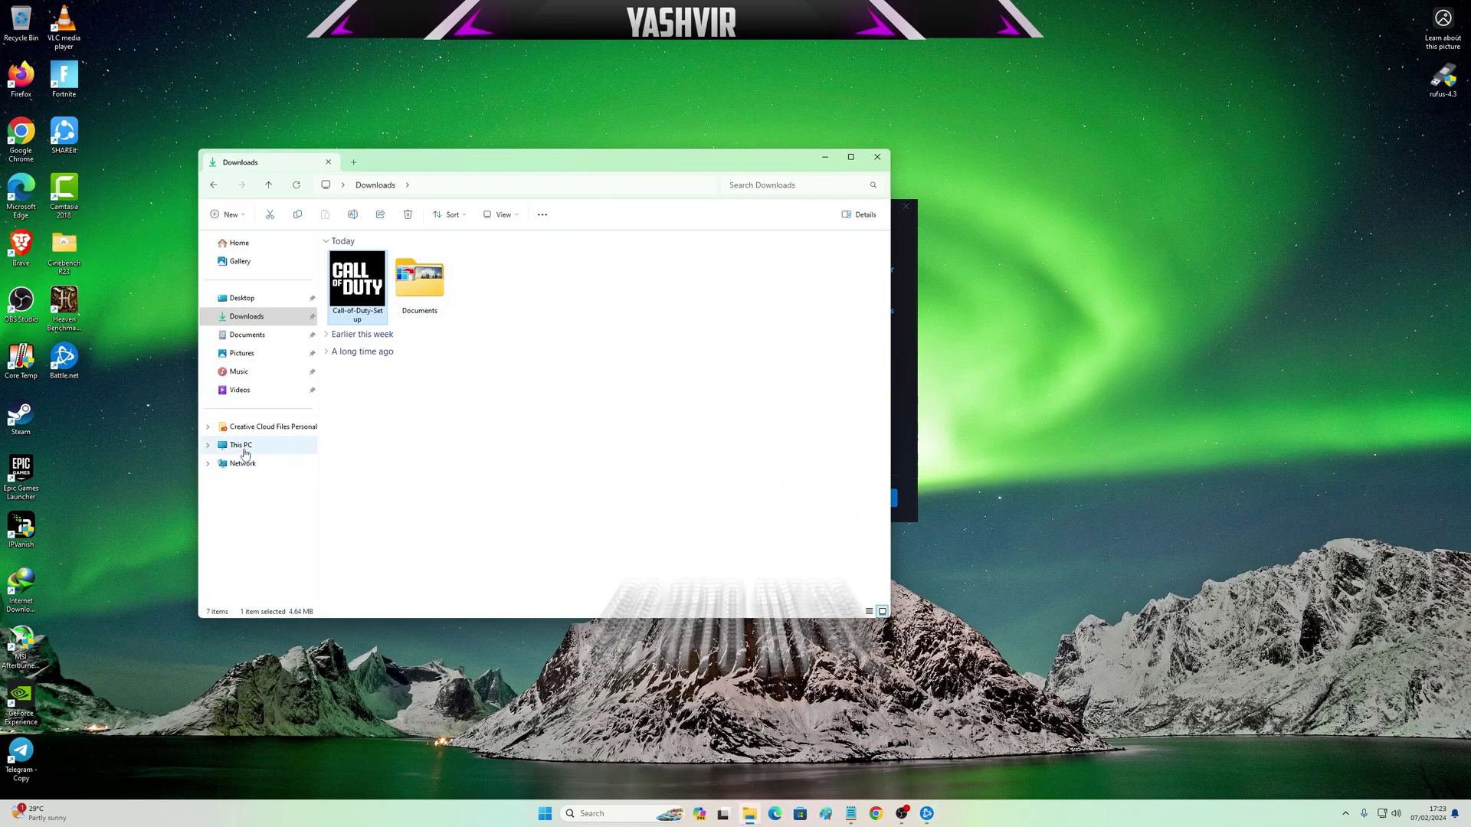
left_click(240, 445)
left_click(536, 268)
double_click(537, 268)
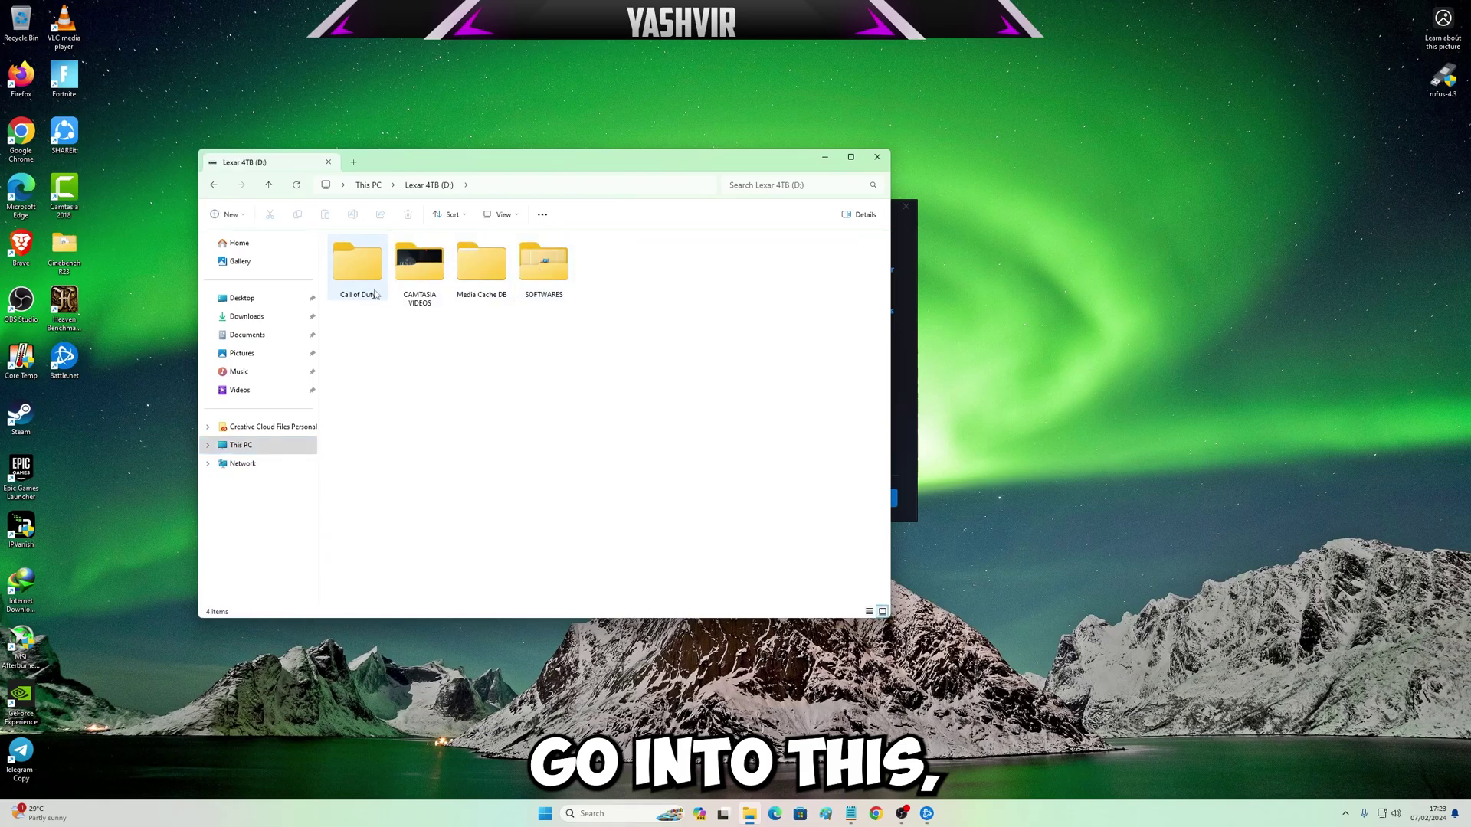
double_click(355, 258)
right_click(464, 340)
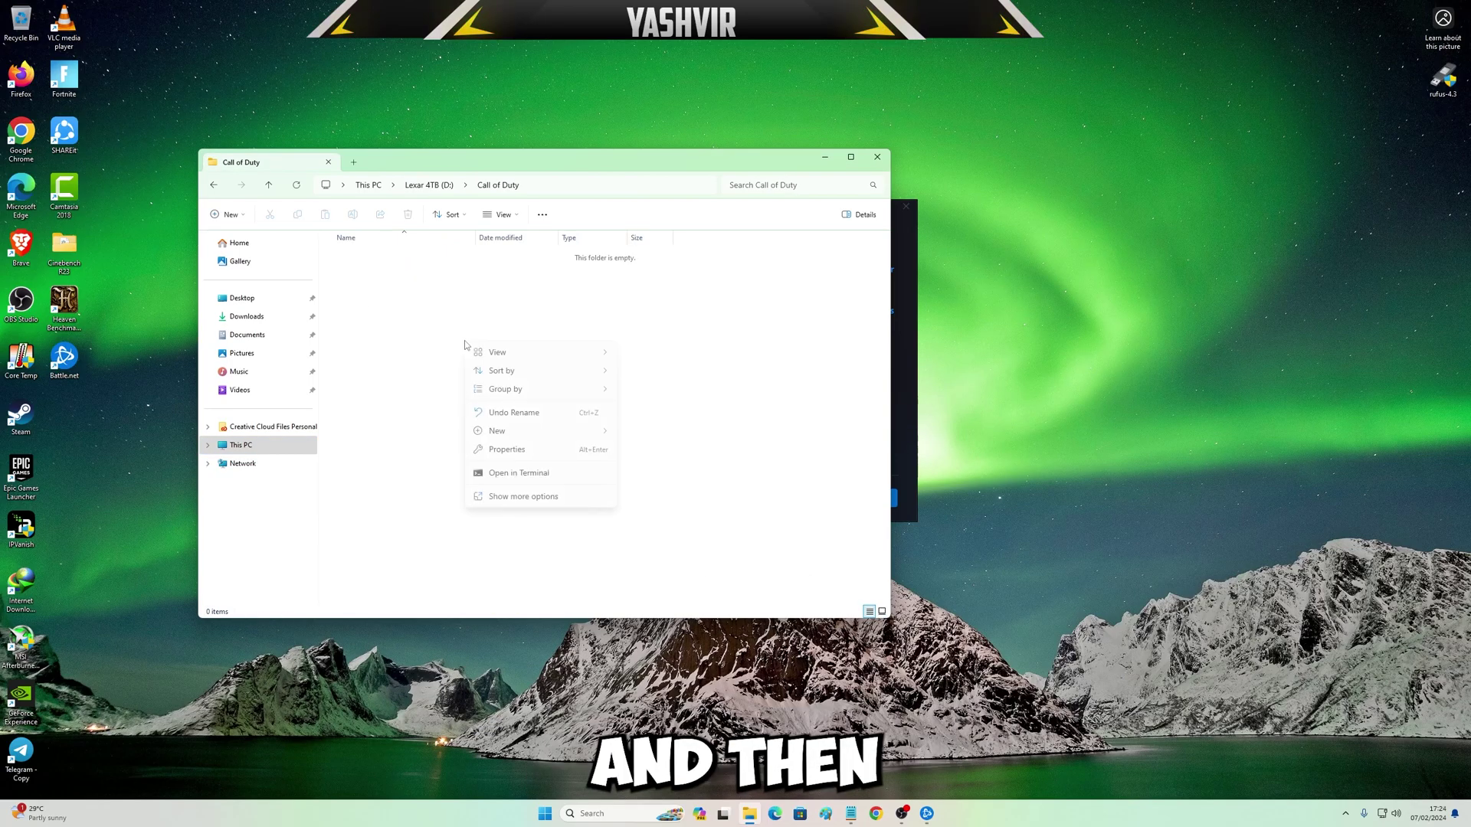
left_click(415, 358)
left_click(877, 157)
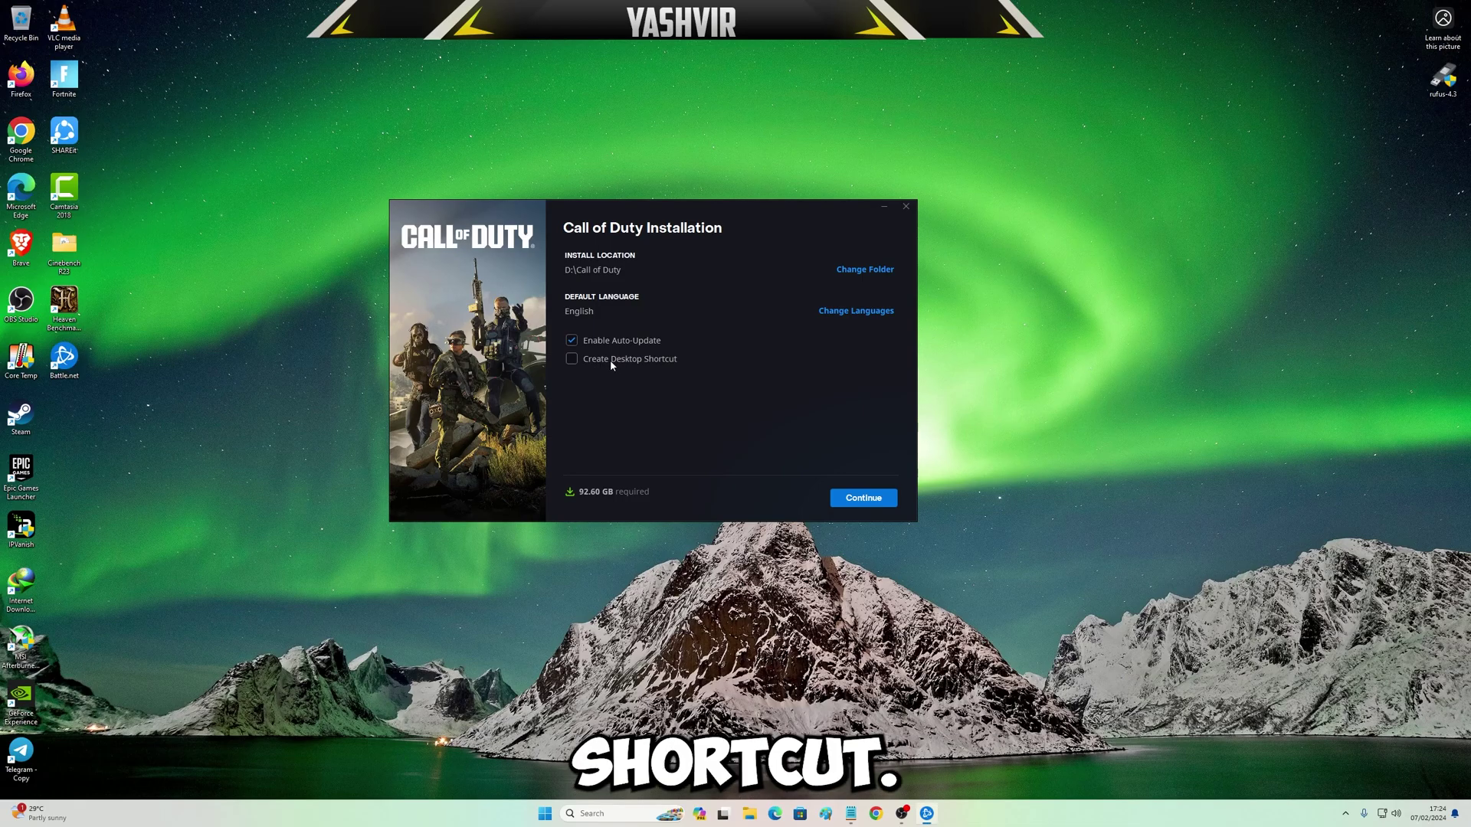
Start the Call of Duty install with Warzone 2022 and Warzone selected
left_click(850, 499)
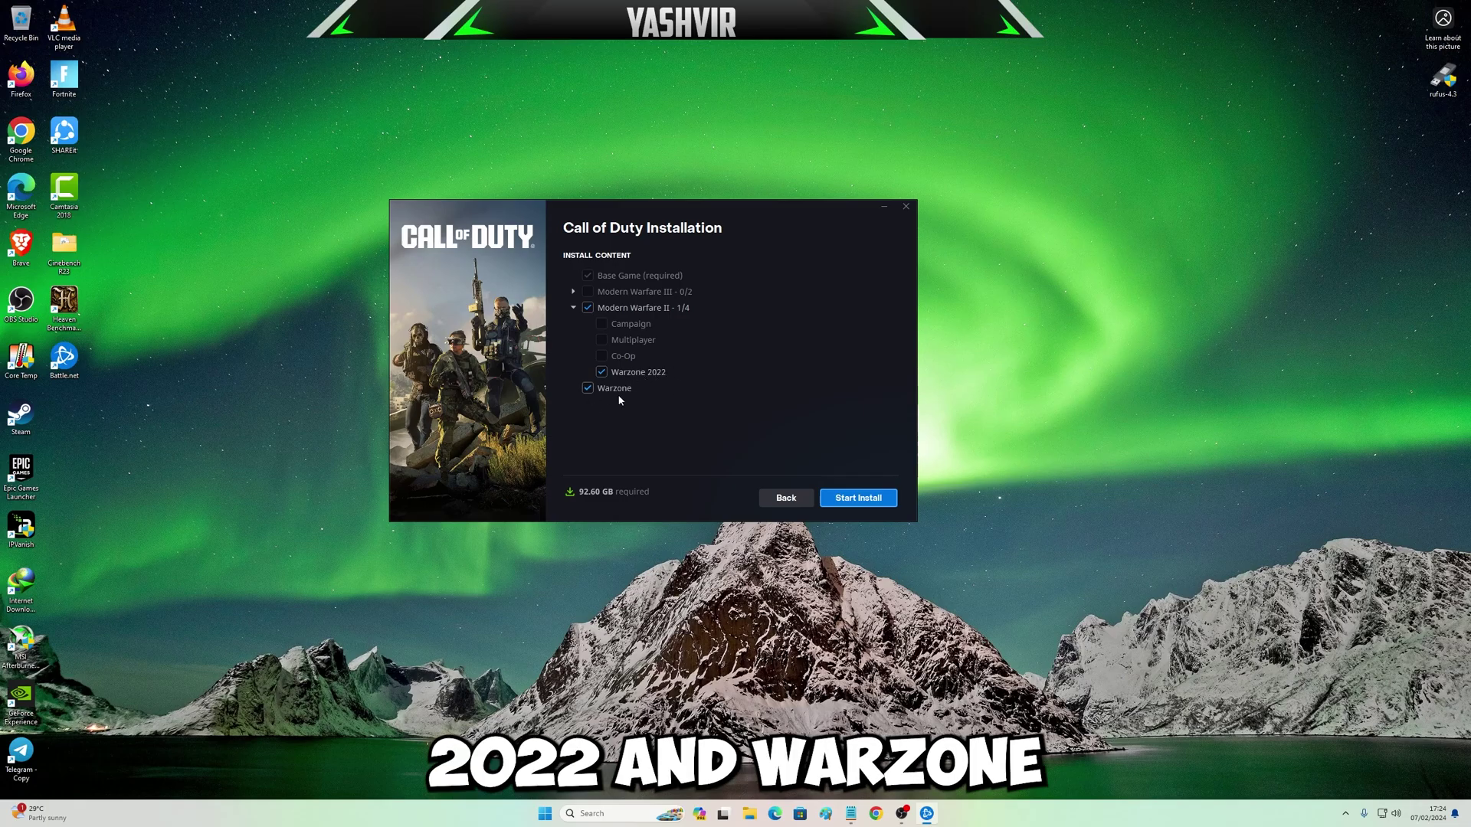
left_click(859, 498)
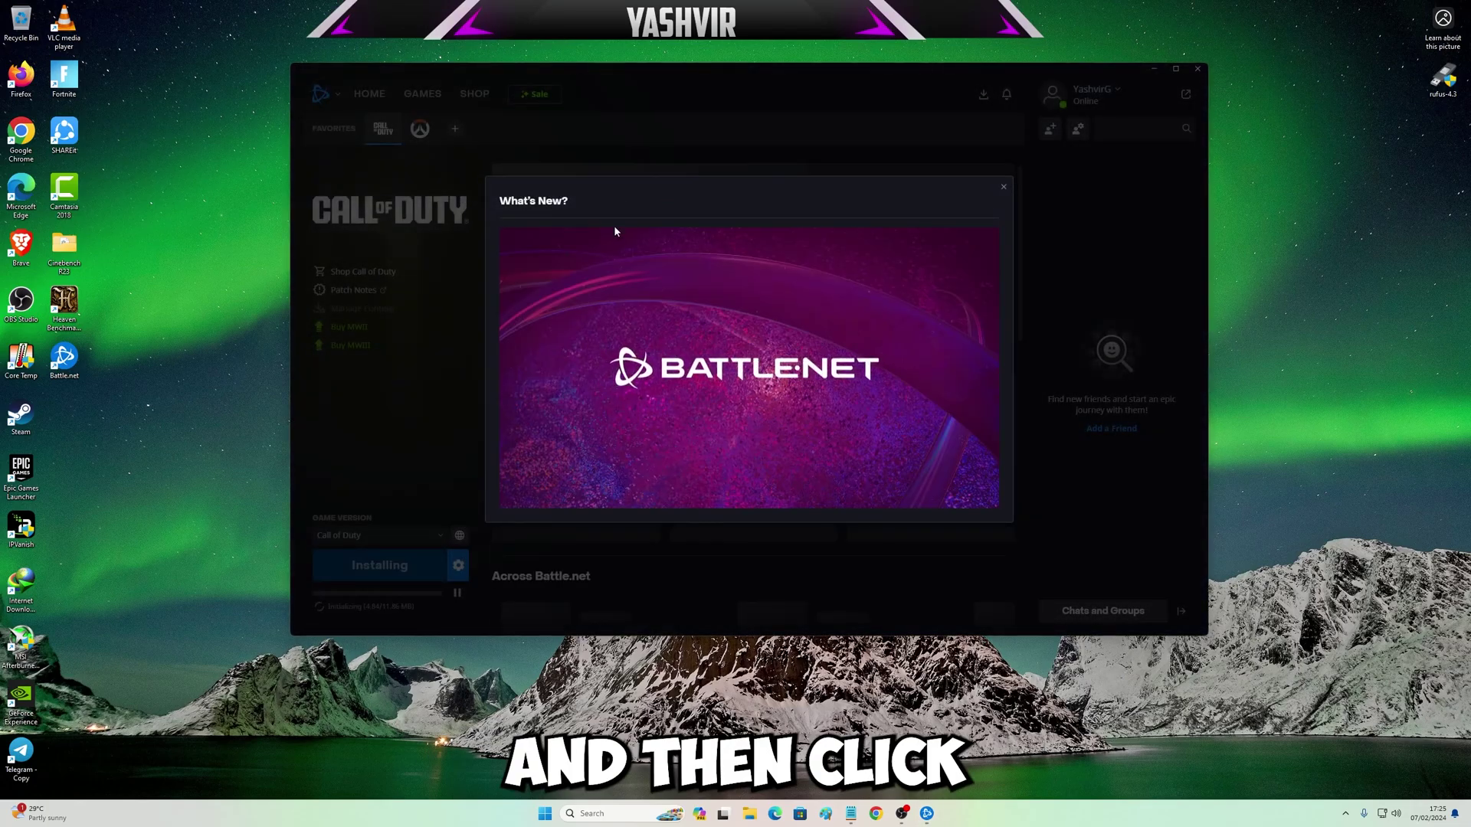
Dismiss What's New, reposition the launcher, and view the Call of Duty download at 0%
left_click(1003, 187)
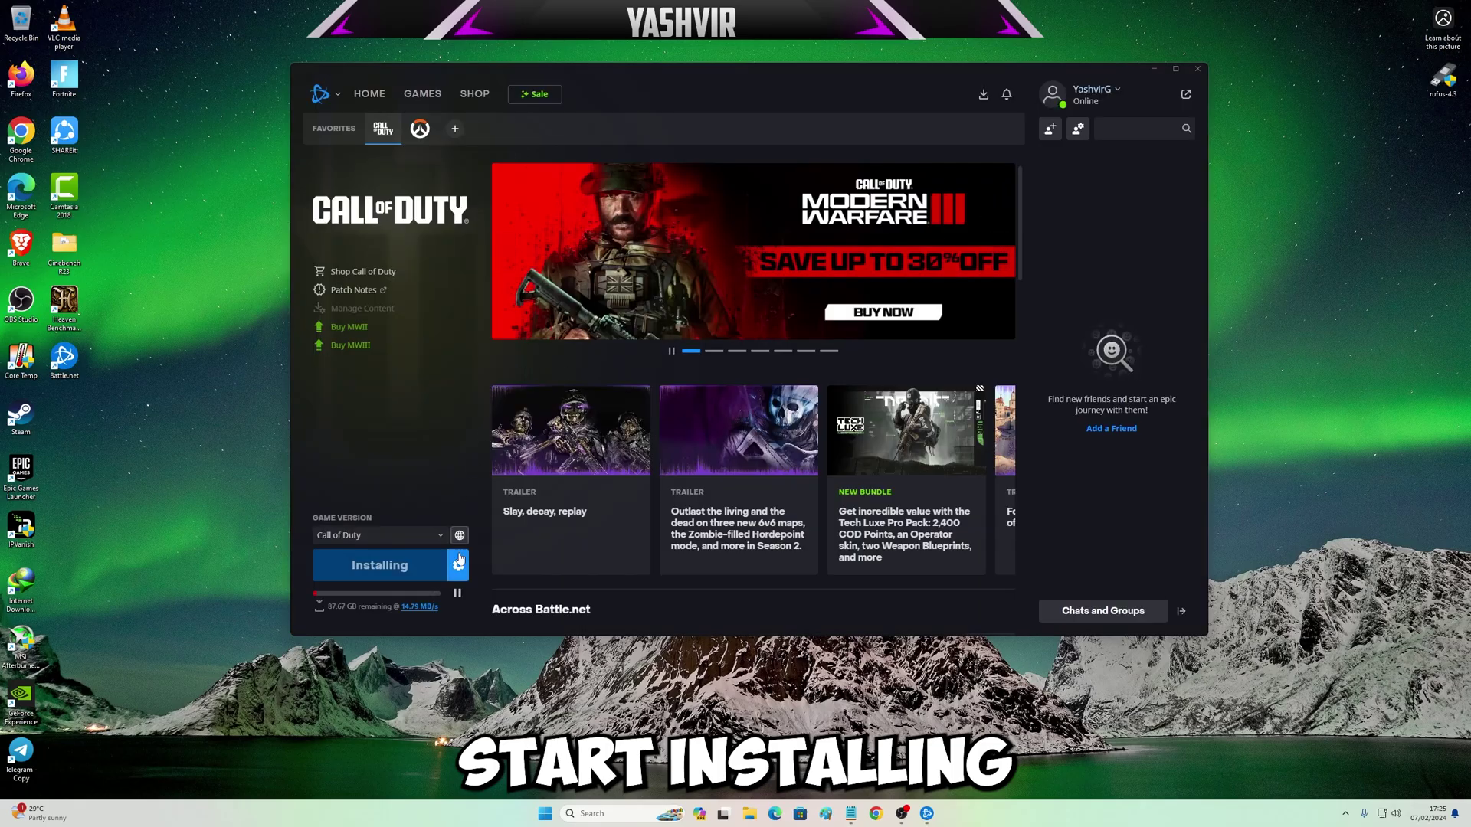
left_click_drag(984, 143, 1022, 116)
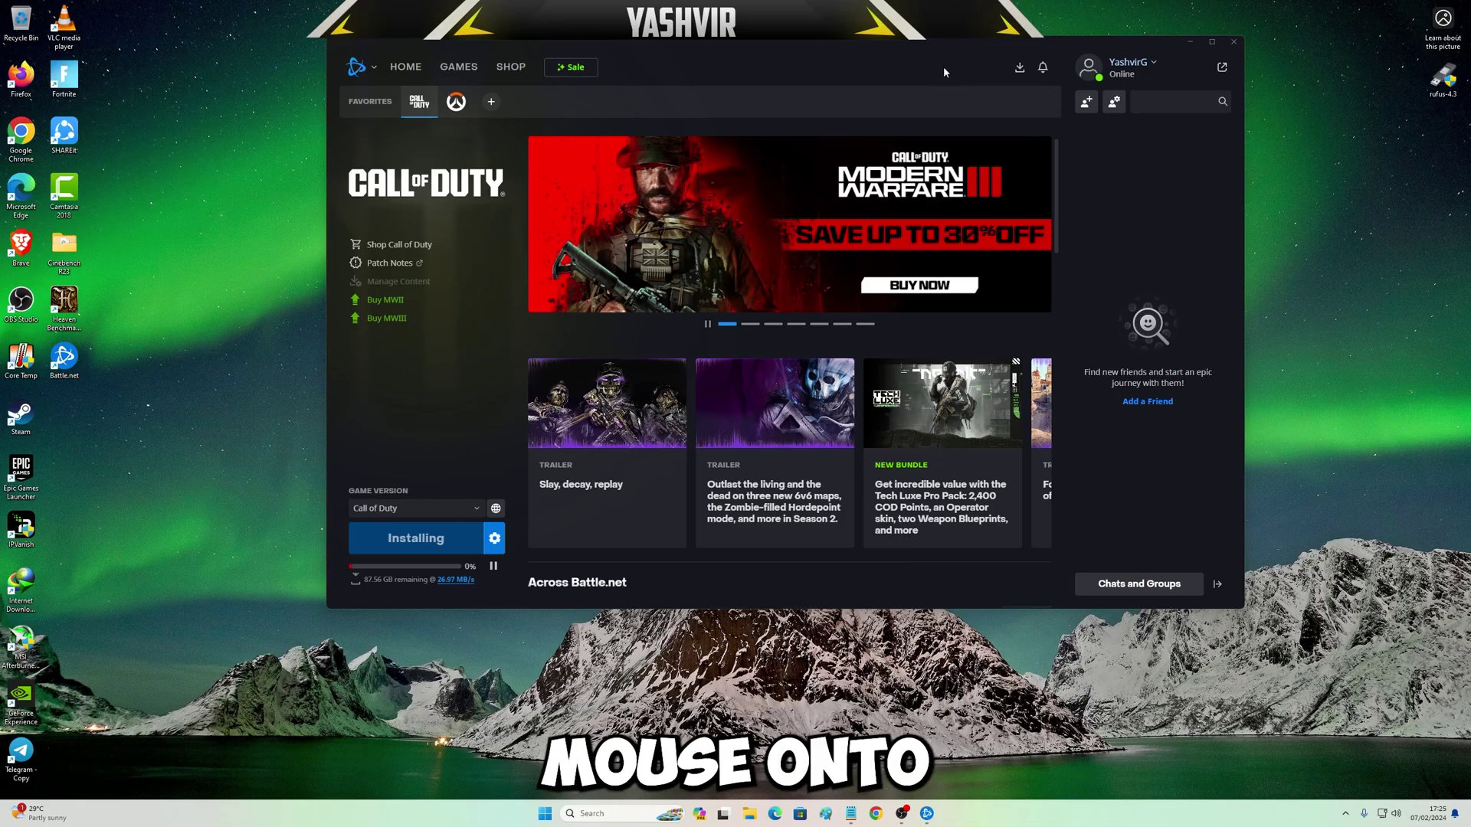
left_click(1018, 69)
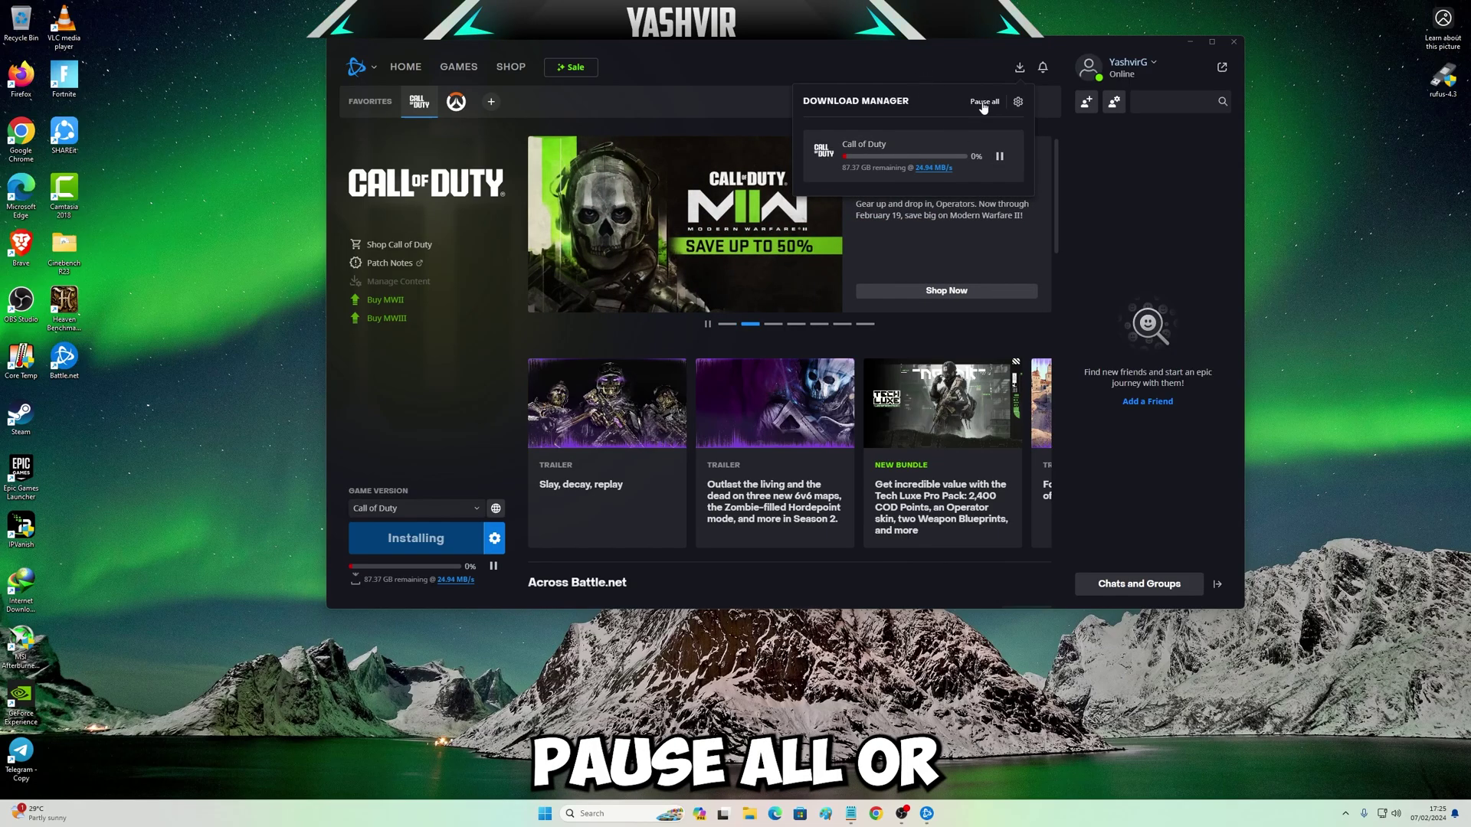
Review the Battle.net download settings and limits, then check the Call of Duty game version list
left_click(1016, 102)
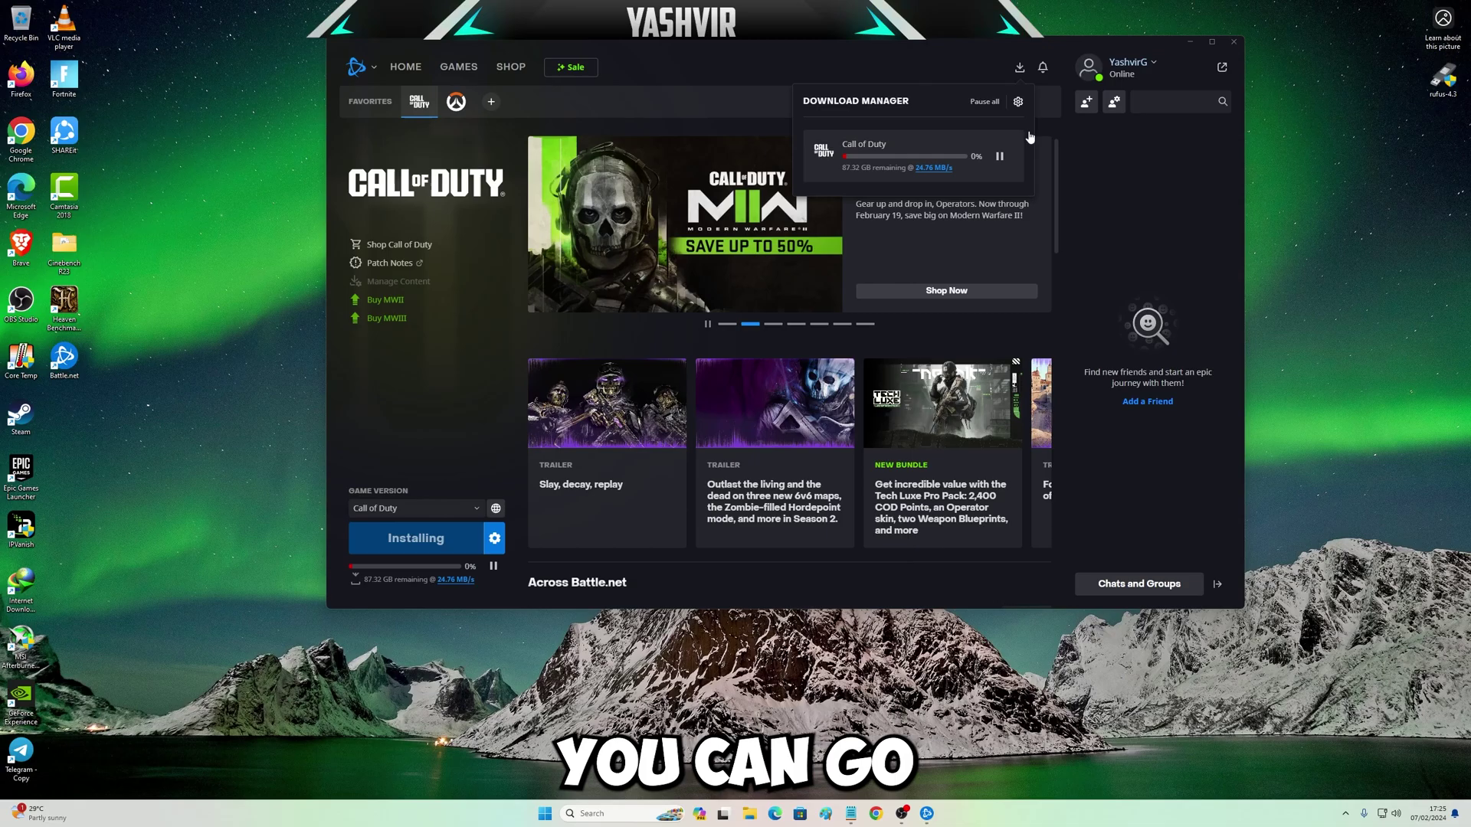
scroll(743, 372, "down", 1)
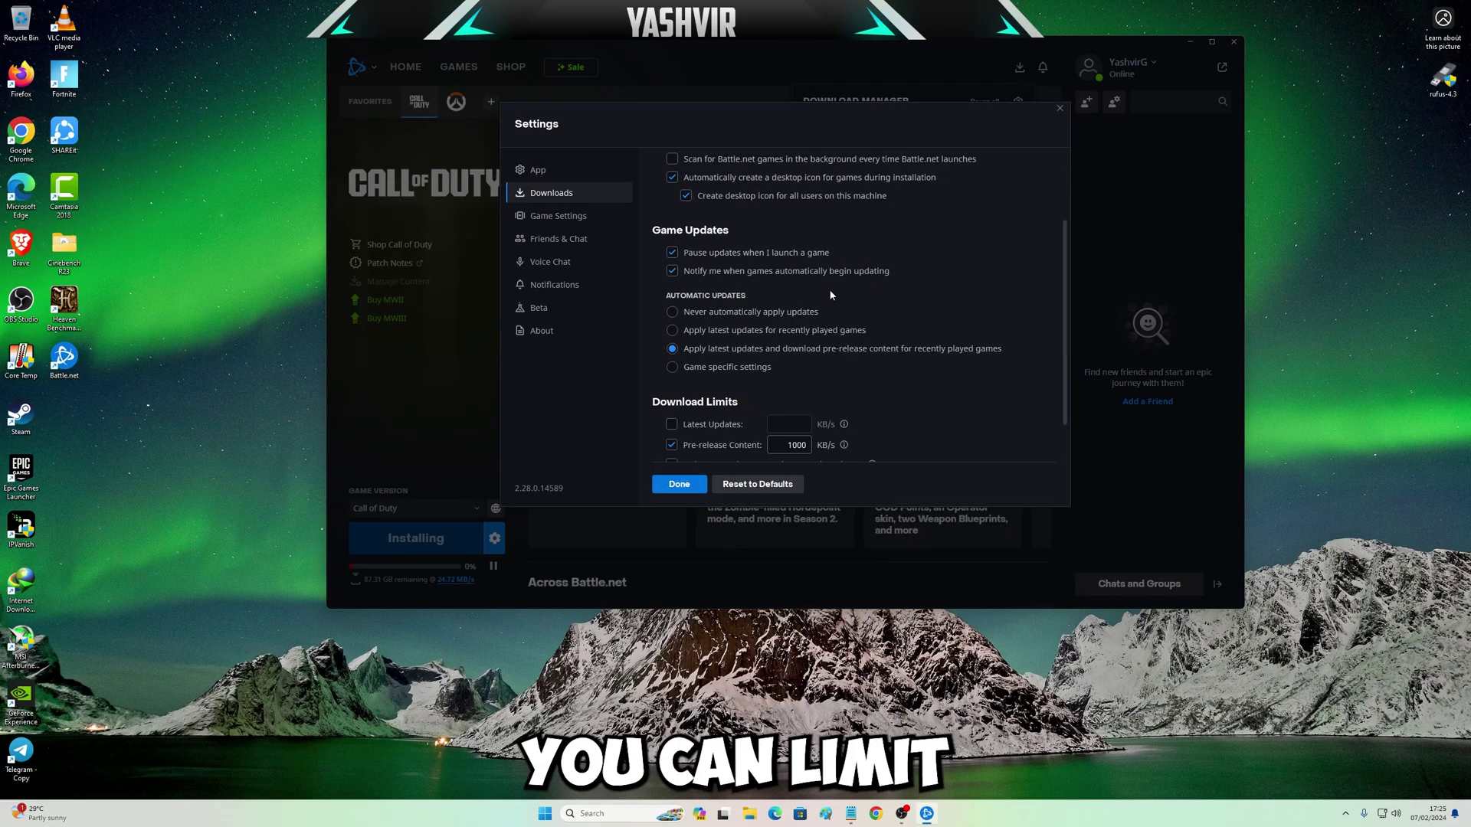
scroll(737, 412, "down", 2)
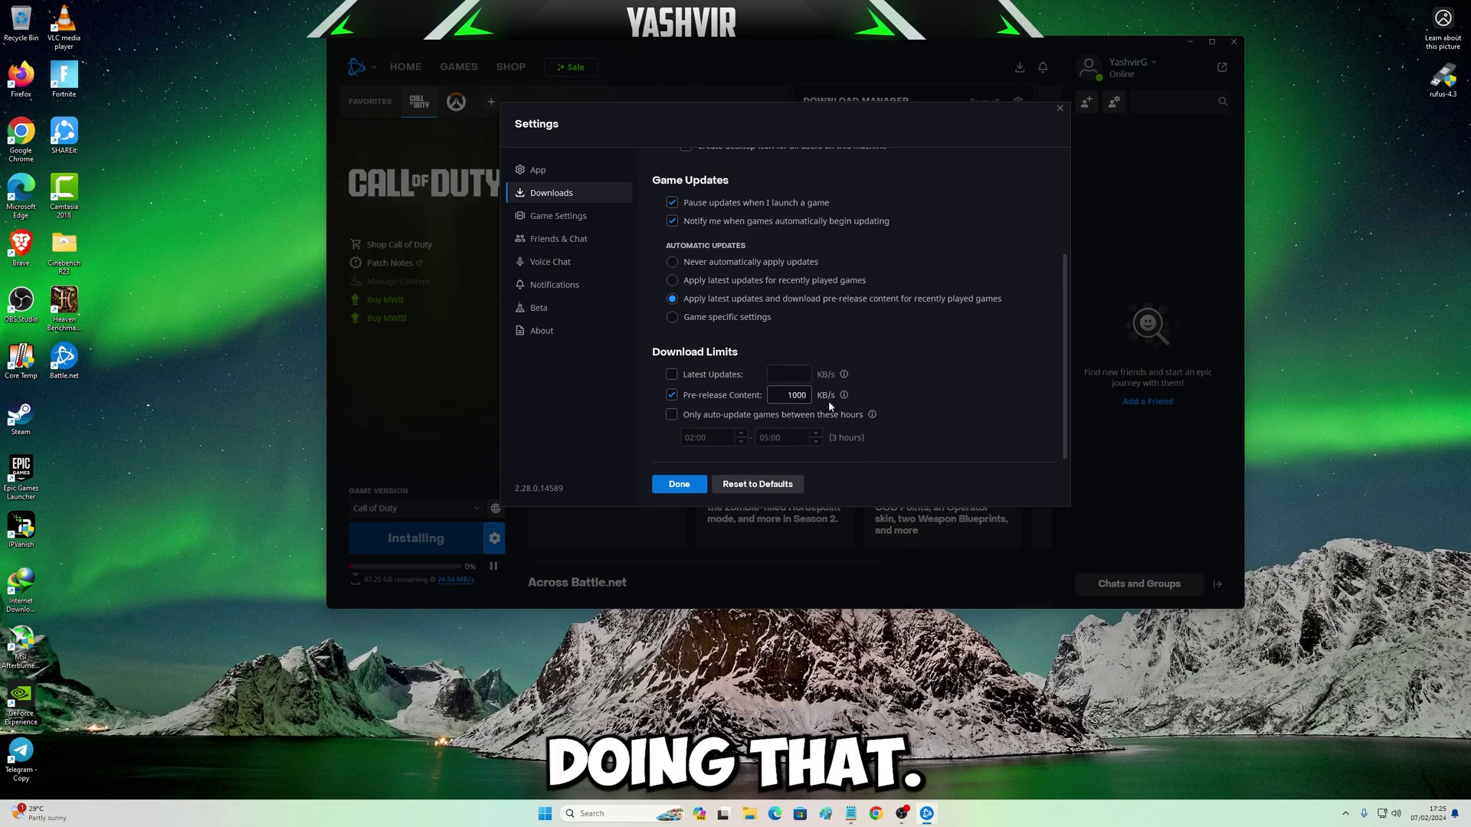
left_click(679, 486)
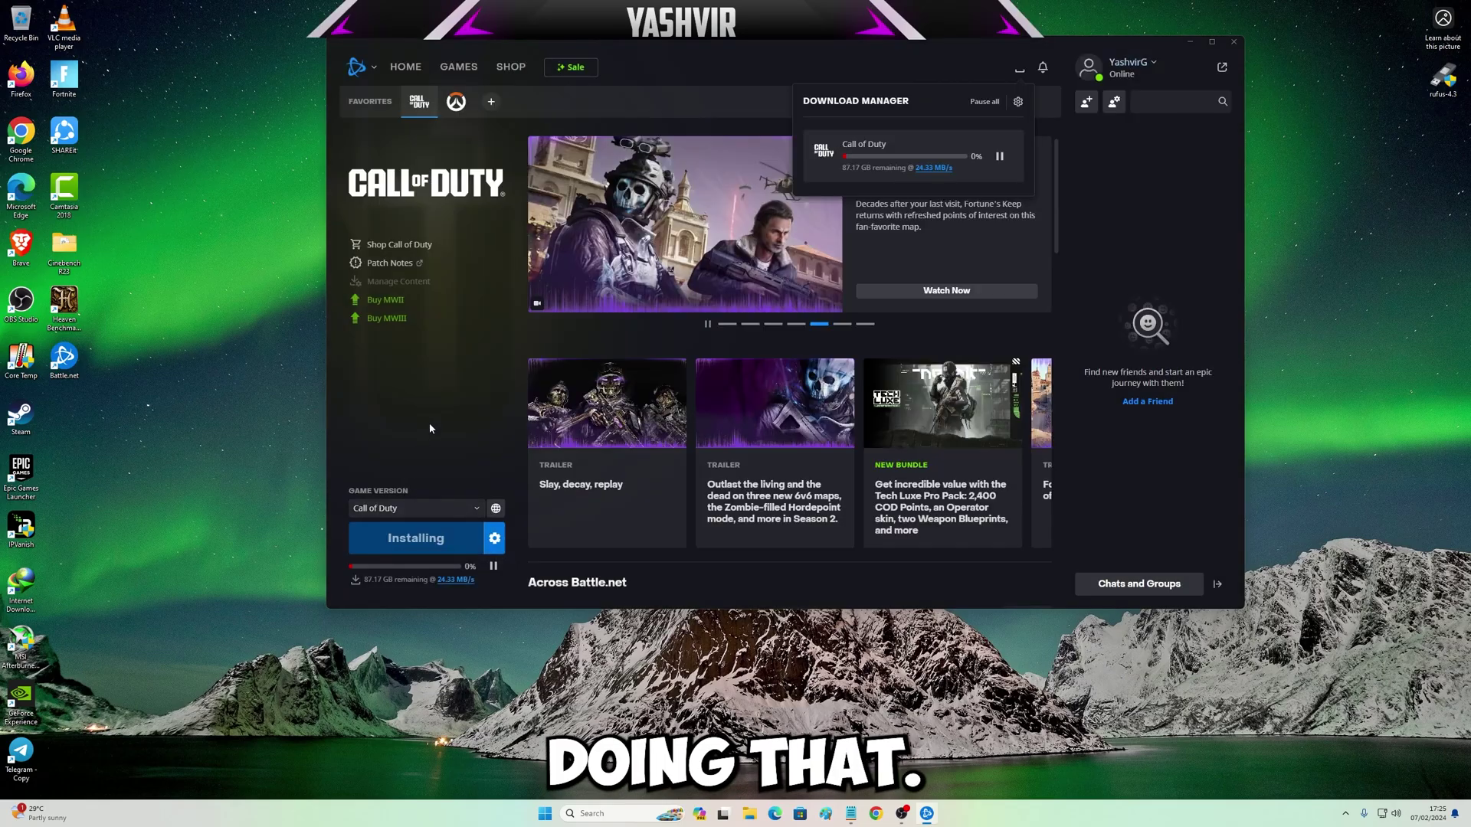
left_click(471, 509)
left_click(397, 483)
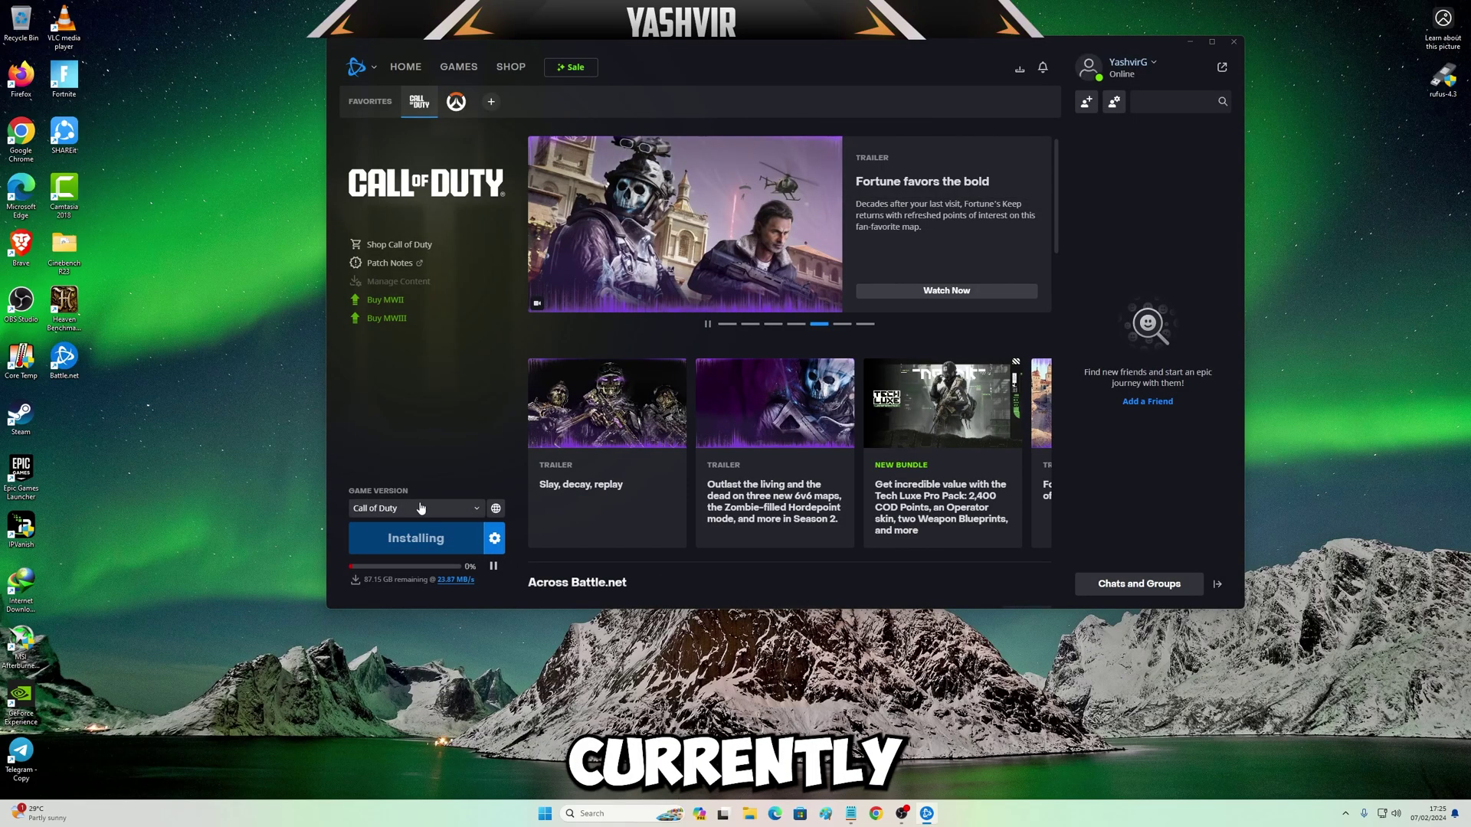